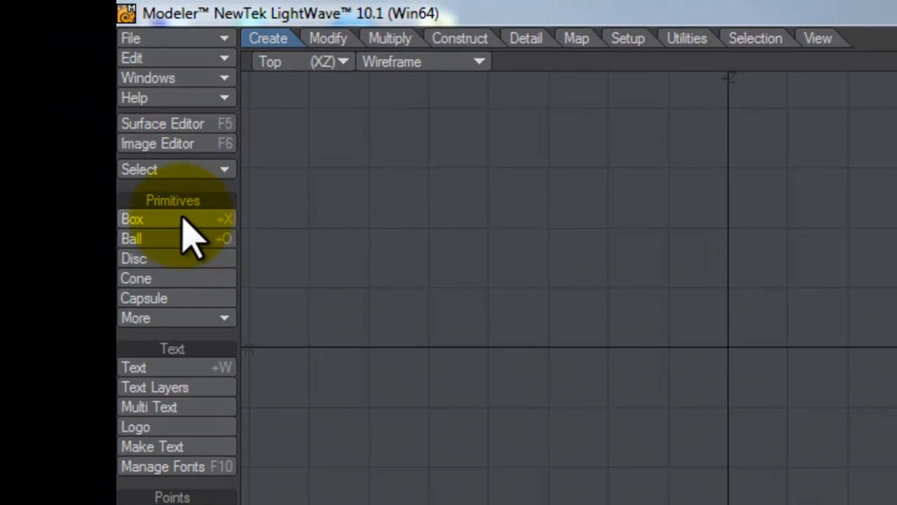
Step: Create a 1 m box at the origin with the Box tool, using its numeric settings
{"action": "left_click", "coordinate": [183, 221]}
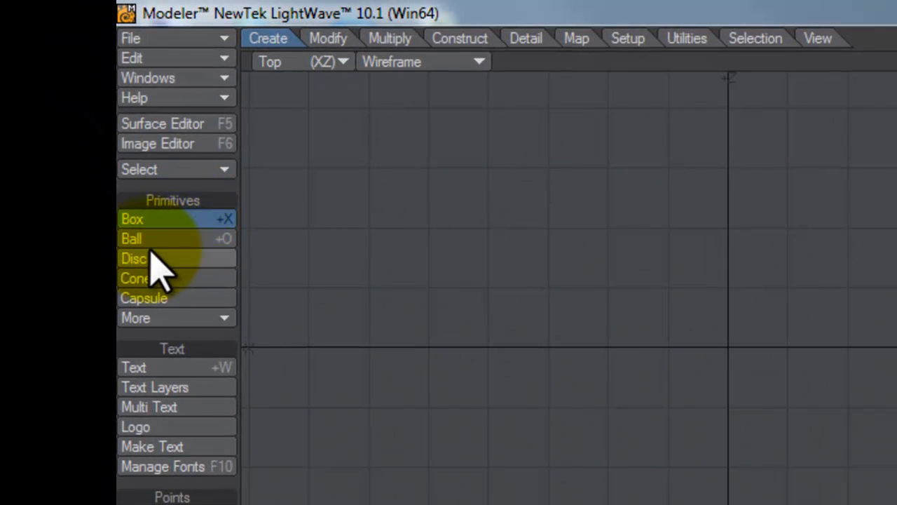
{"action": "key", "text": "n"}
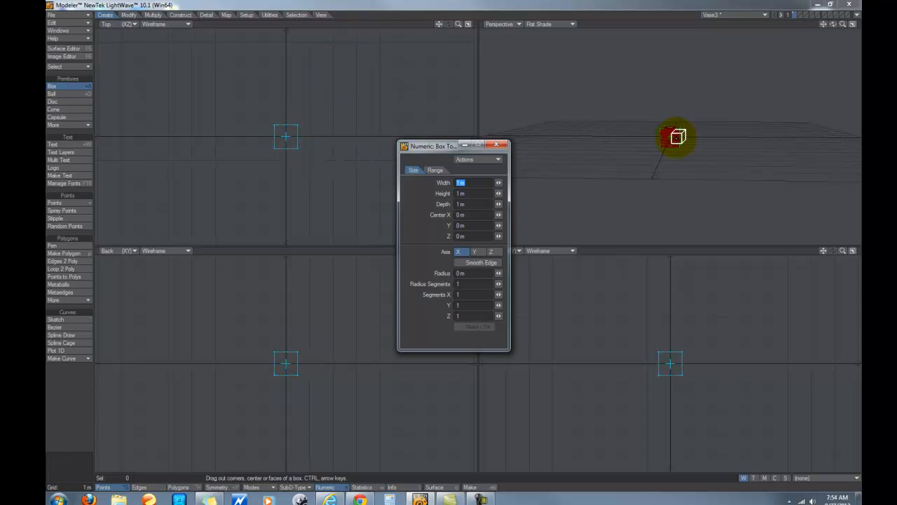
{"action": "left_click_drag", "start_coordinate": [441, 141], "coordinate": [346, 96]}
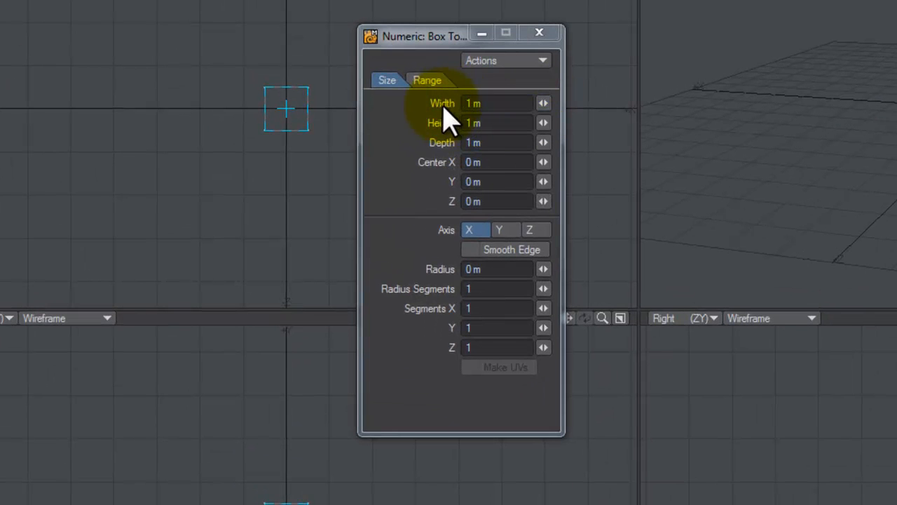
Step: Try varying the box's width in its numeric settings
{"action": "left_click", "coordinate": [544, 103]}
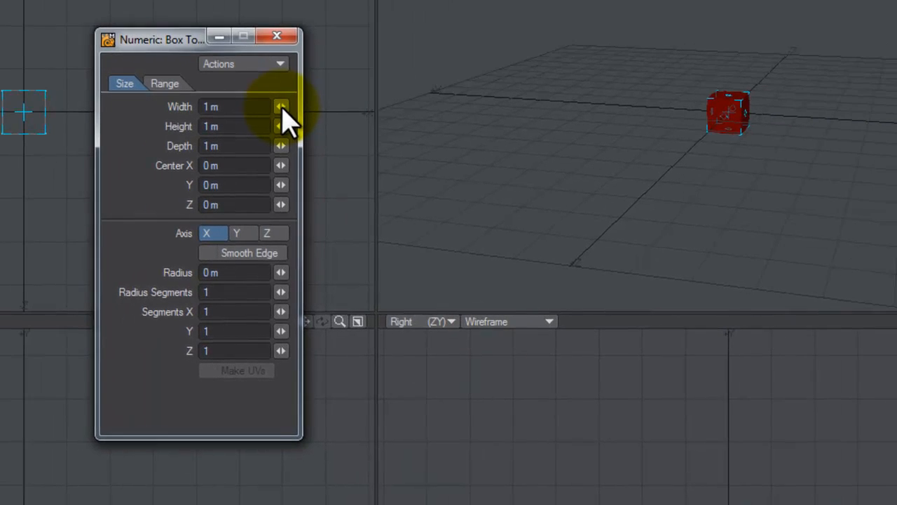
{"action": "left_click_drag", "start_coordinate": [544, 103], "coordinate": [548, 103]}
{"action": "left_click_drag", "start_coordinate": [265, 107], "coordinate": [333, 126]}
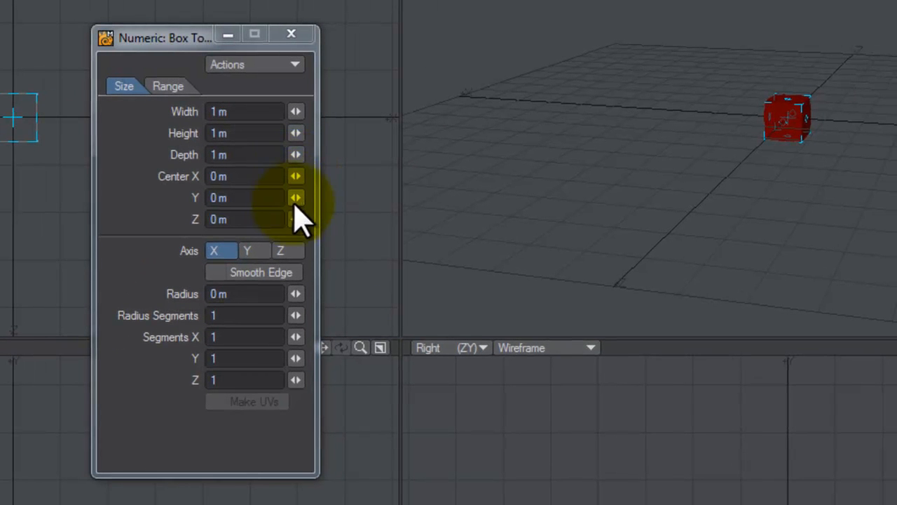
Step: Shift the box's centre to X 244 mm and Y 14 mm, and reset both coordinates to 0
{"action": "left_click_drag", "start_coordinate": [295, 198], "coordinate": [276, 176]}
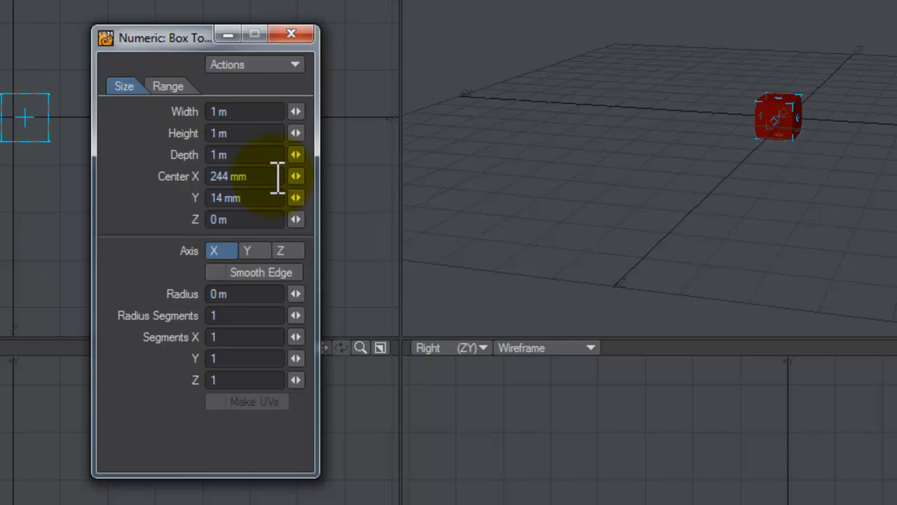
{"action": "double_click", "coordinate": [224, 176]}
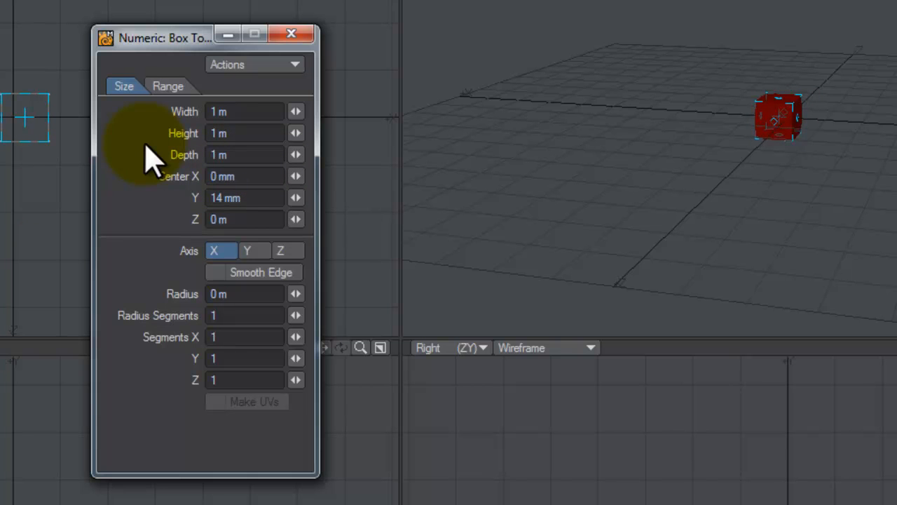
{"action": "double_click", "coordinate": [230, 198]}
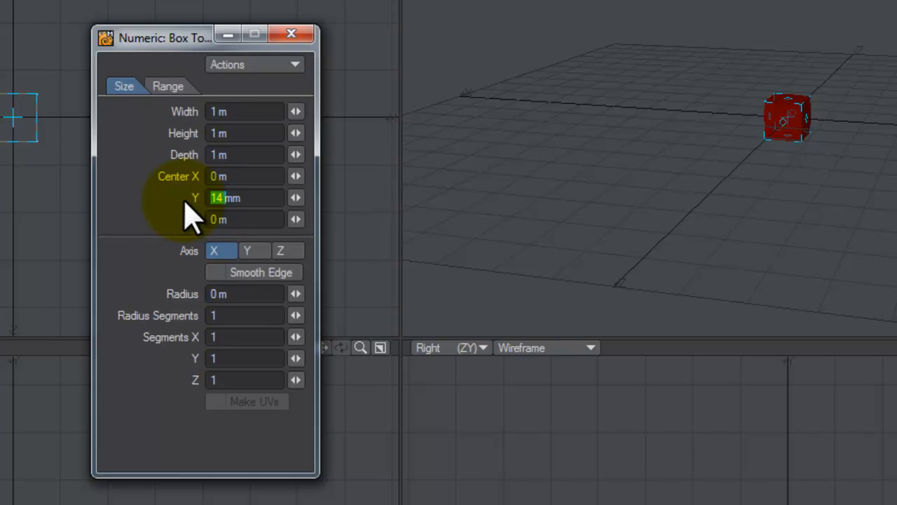
{"action": "type", "text": "0"}
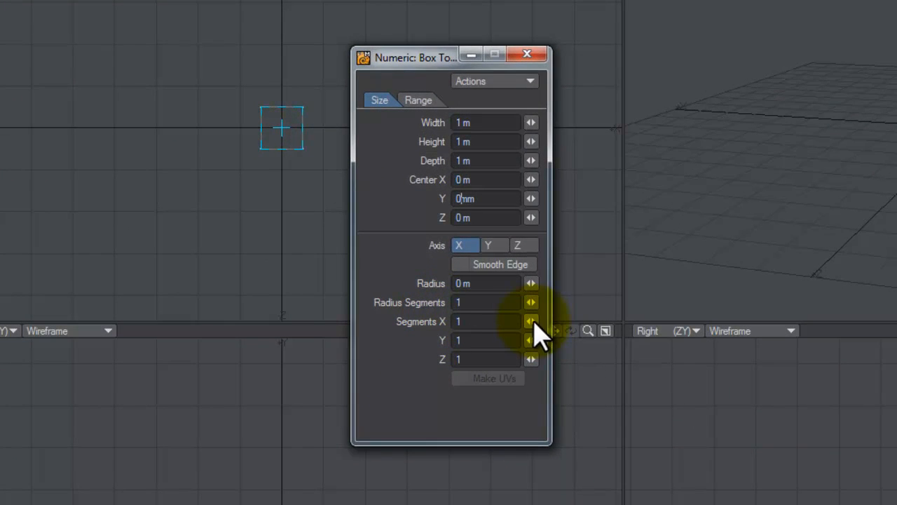
Step: Increase the box's segment counts to subdivide it into parallel strips
{"action": "left_click_drag", "start_coordinate": [532, 321], "coordinate": [538, 340]}
{"action": "mouse_move", "coordinate": [58, 18]}
{"action": "left_mouse_down"}
{"action": "mouse_move", "coordinate": [79, 17]}
{"action": "mouse_move", "coordinate": [56, 18]}
{"action": "left_mouse_up"}
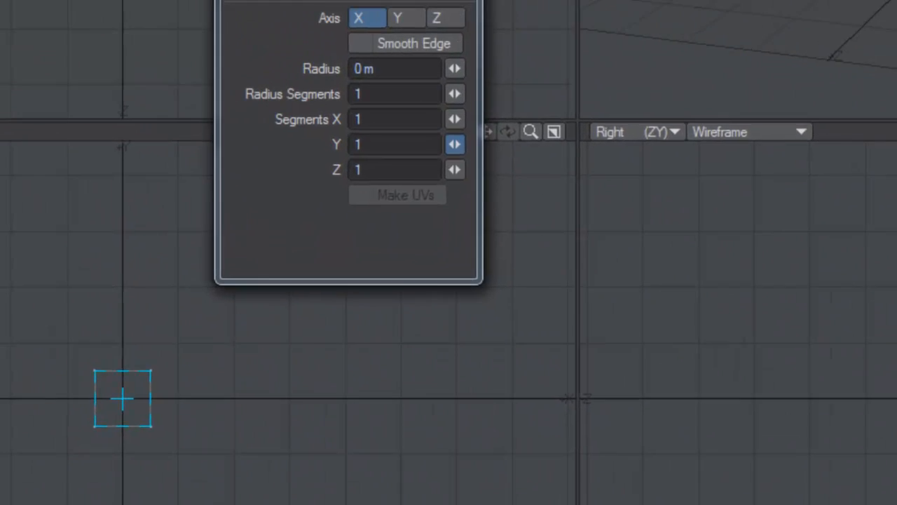
{"action": "left_click_drag", "start_coordinate": [433, 156], "coordinate": [457, 156]}
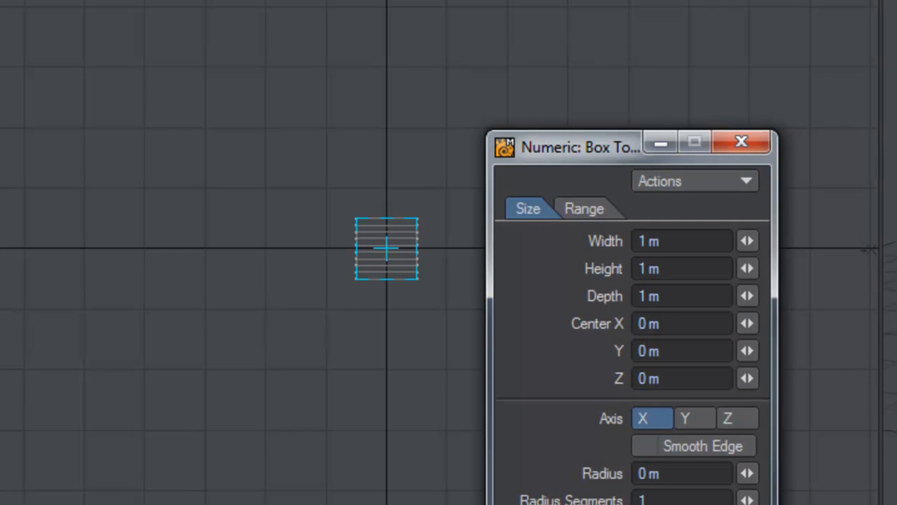
{"action": "left_click_drag", "start_coordinate": [771, 504], "coordinate": [746, 504]}
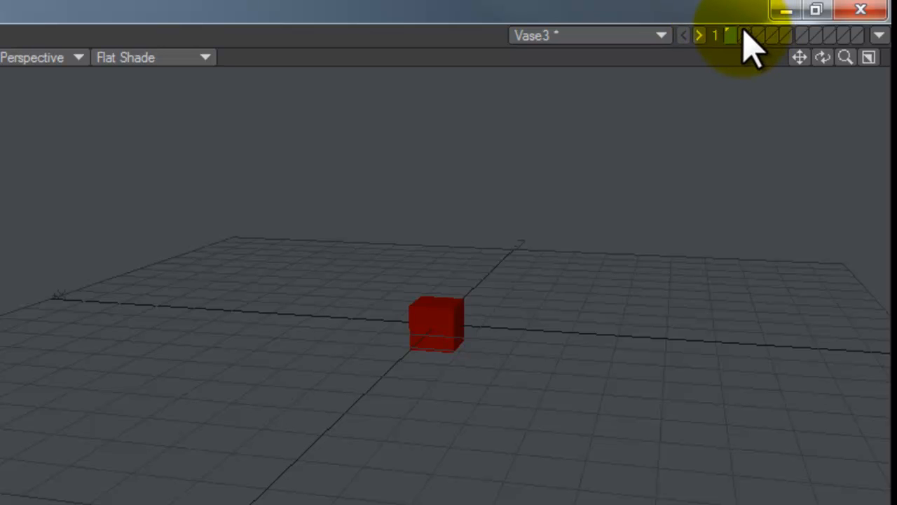
Step: In the second layer, create a Globe-type ball with 500 mm radii and 10 sides at the origin
{"action": "left_click", "coordinate": [748, 33]}
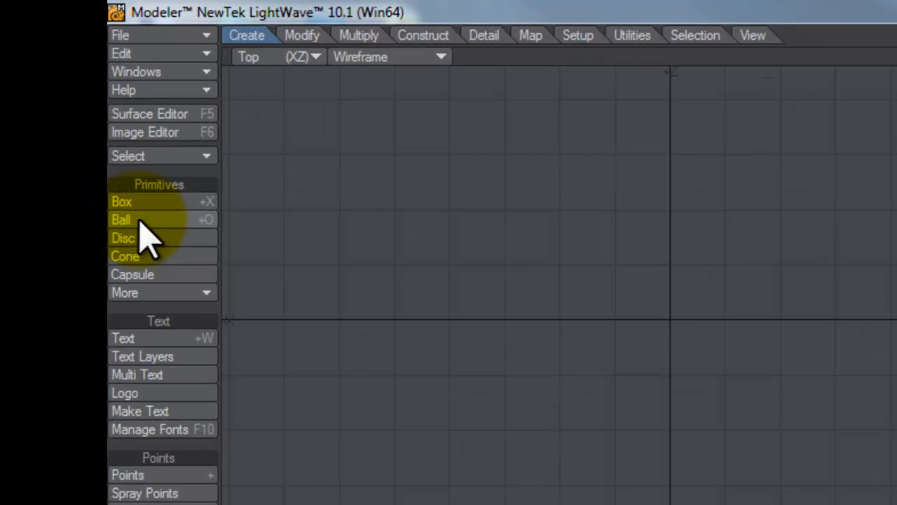
{"action": "left_click", "coordinate": [140, 221]}
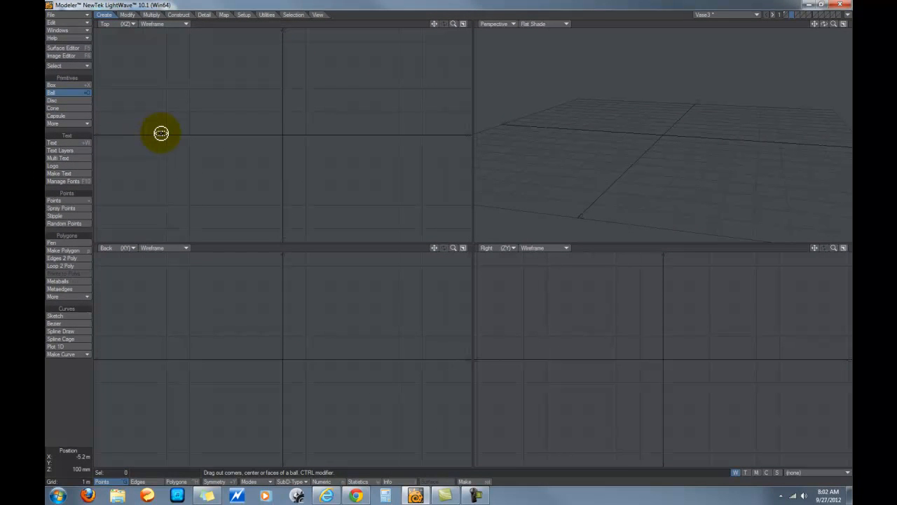
{"action": "key", "text": "n"}
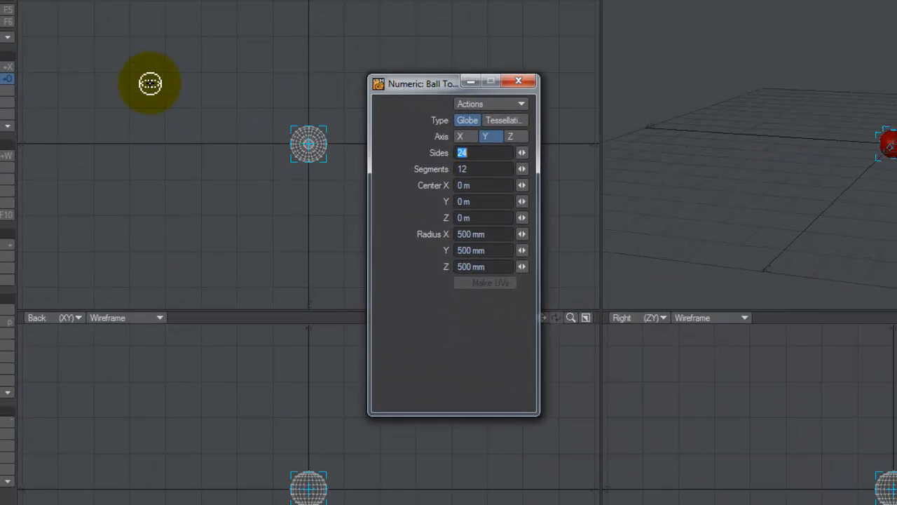
{"action": "left_click_drag", "start_coordinate": [459, 79], "coordinate": [596, 77]}
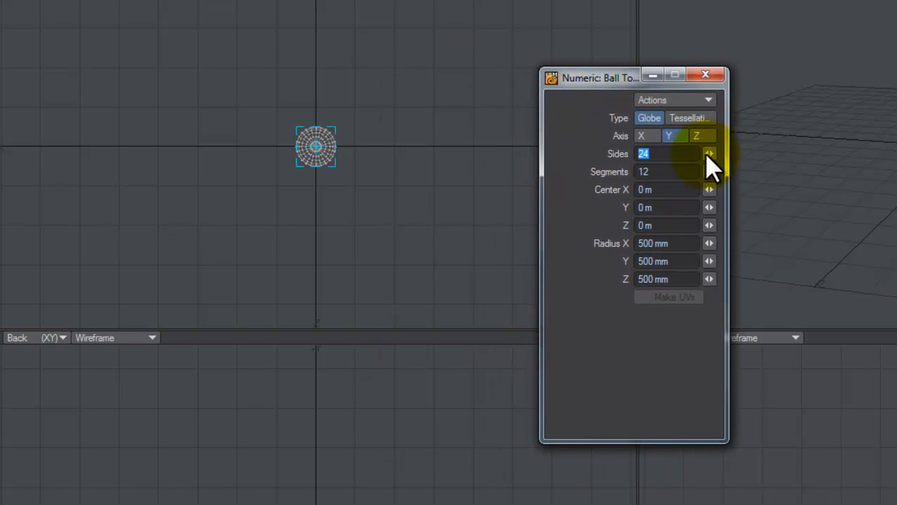
{"action": "left_click_drag", "start_coordinate": [712, 153], "coordinate": [10, 92]}
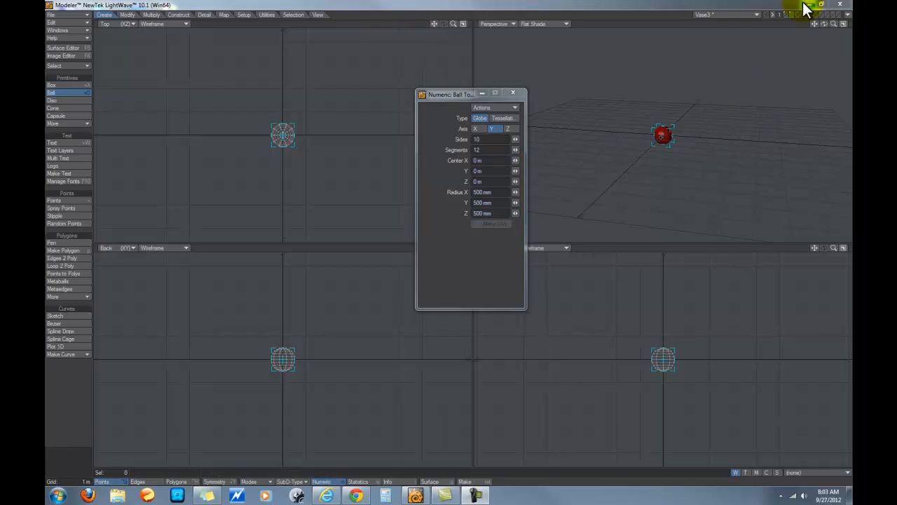
Step: Try 18 and 26 sides on the ball, and set the side count back to 10
{"action": "key", "text": "a"}
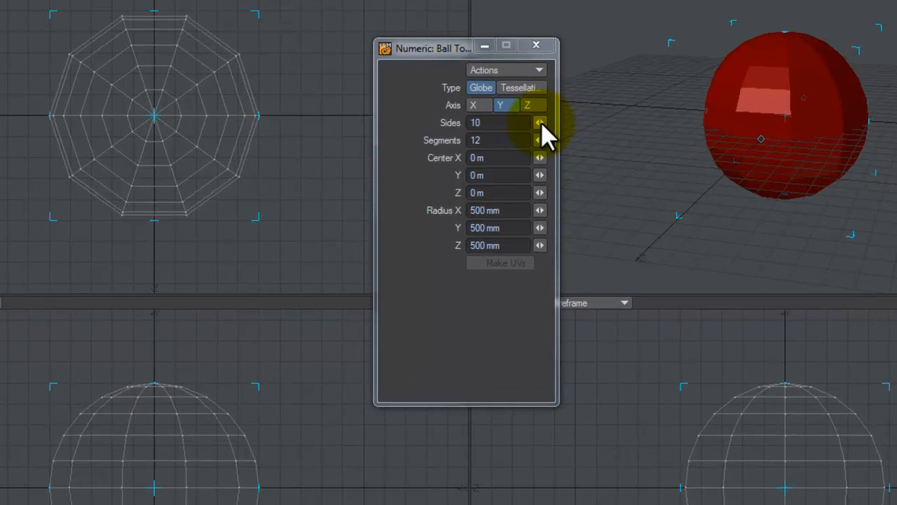
{"action": "left_click_drag", "start_coordinate": [541, 124], "coordinate": [572, 125]}
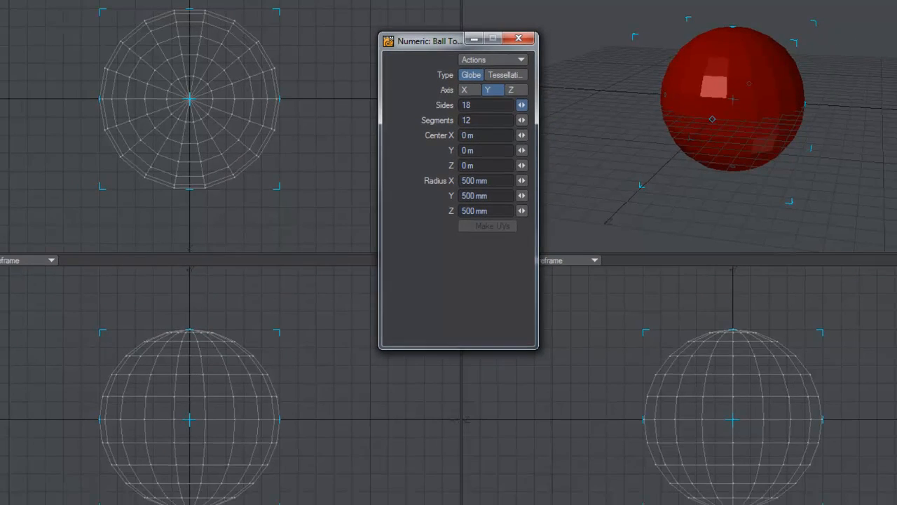
{"action": "left_click_drag", "start_coordinate": [521, 104], "coordinate": [538, 102]}
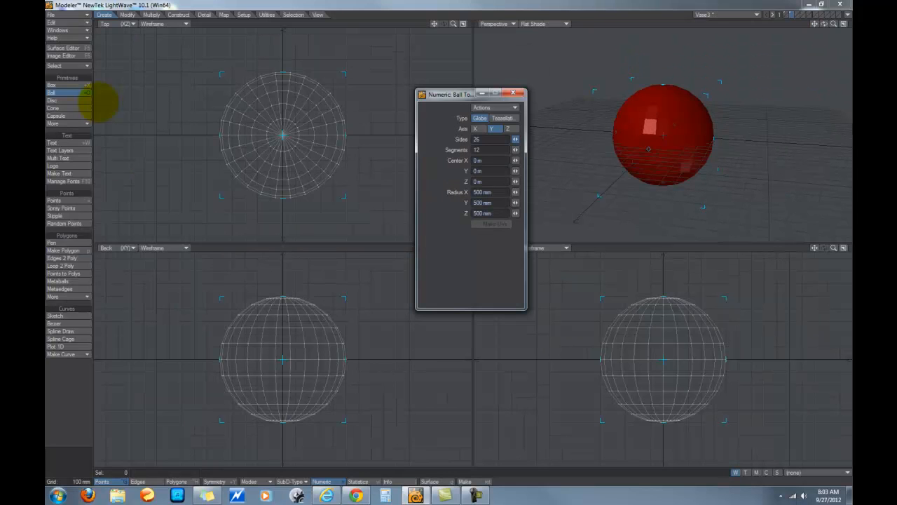
{"action": "left_click_drag", "start_coordinate": [515, 139], "coordinate": [502, 139]}
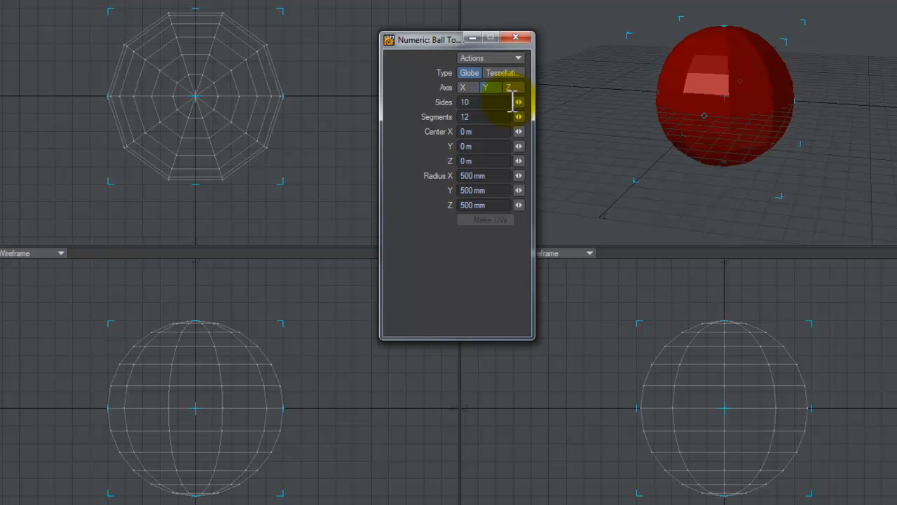
Step: Finish the ball and convert it to subdivision patches
{"action": "key", "text": "space"}
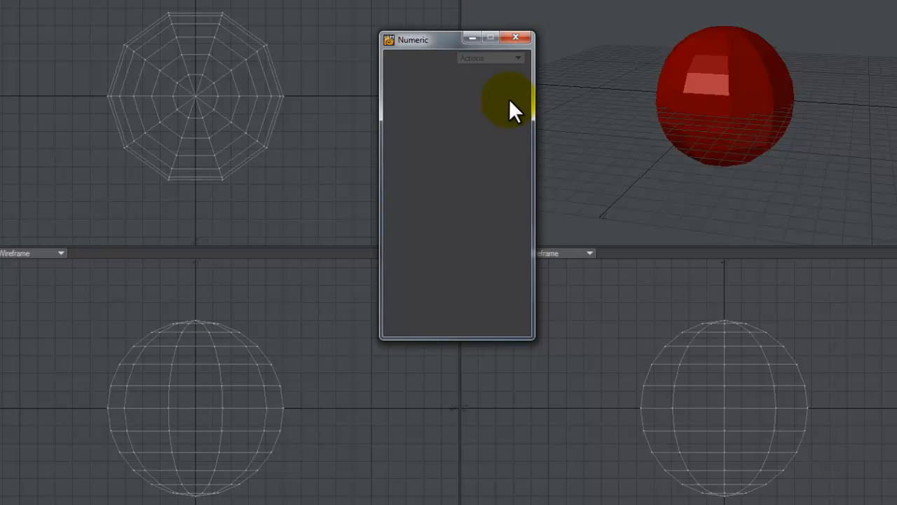
{"action": "key", "text": "Tab"}
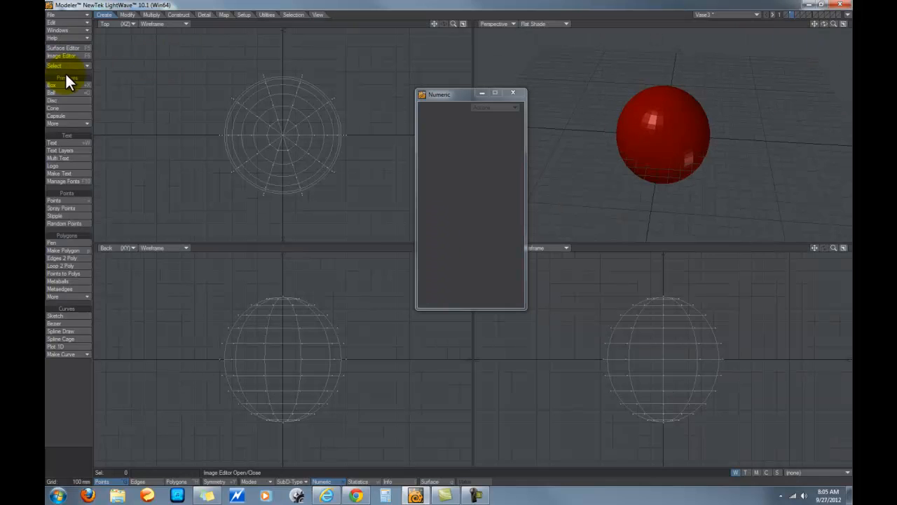
Step: Assign the ball a new surface named Ball with the initial colour 200, 200, 200
{"action": "left_click", "coordinate": [70, 46]}
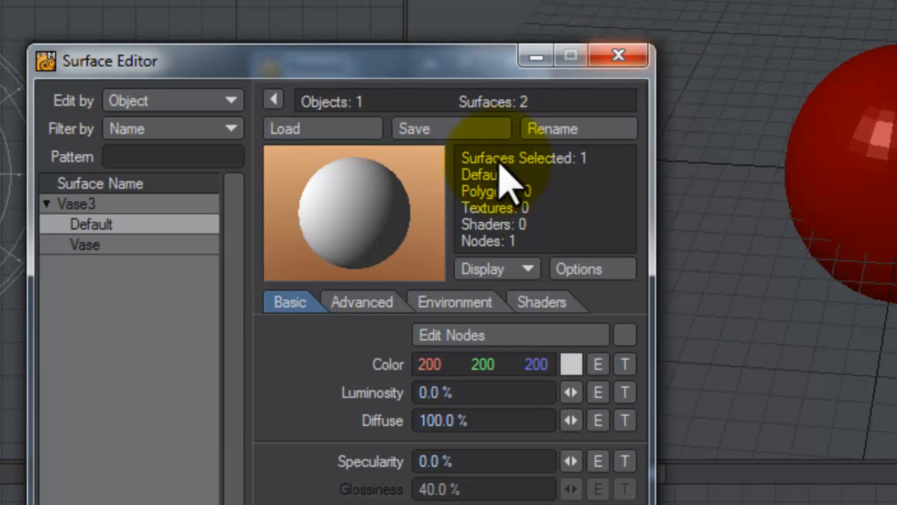
{"action": "left_click", "coordinate": [560, 131]}
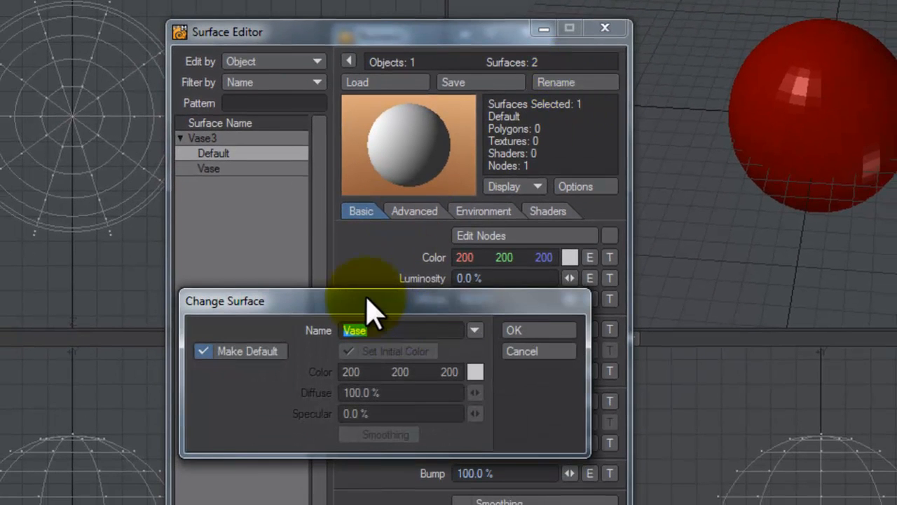
{"action": "type", "text": "Ball"}
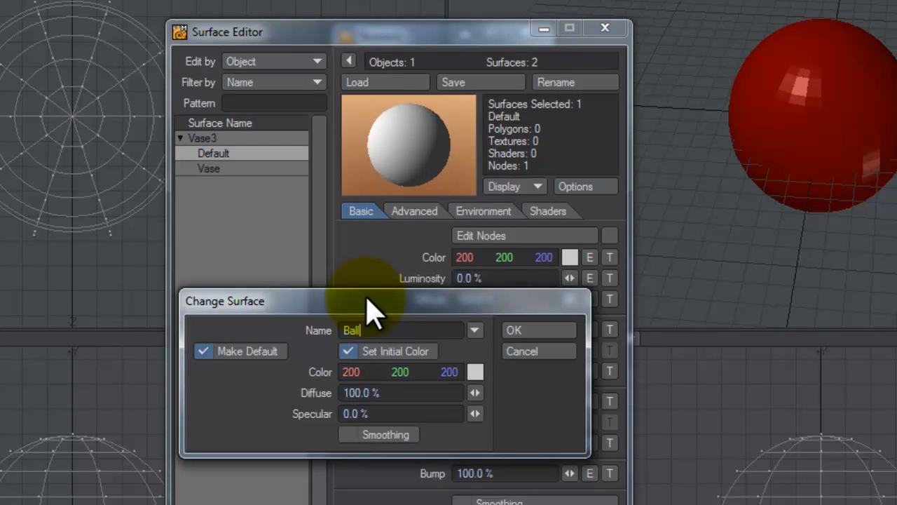
{"action": "left_click", "coordinate": [476, 372]}
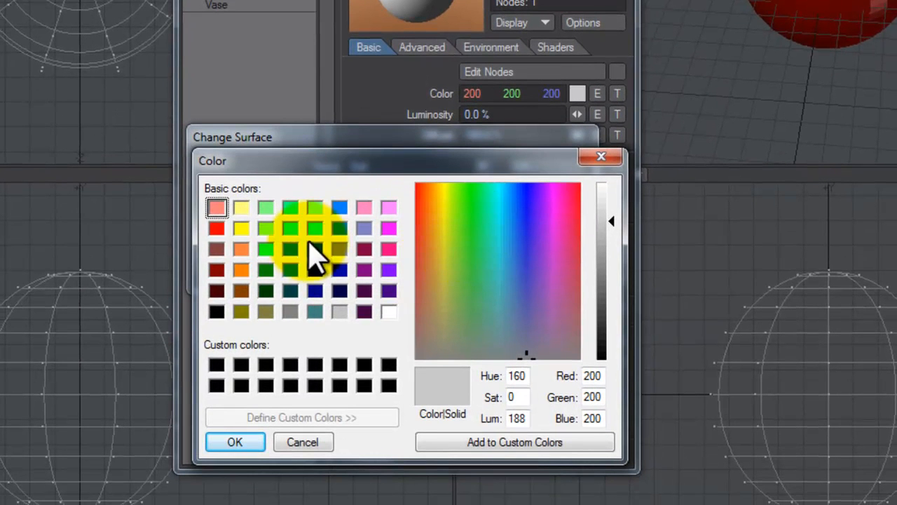
{"action": "left_click", "coordinate": [600, 157]}
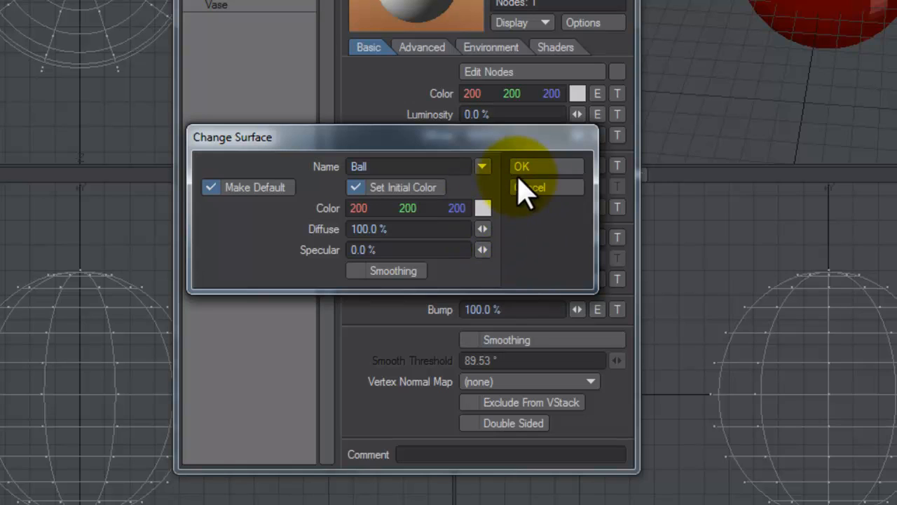
{"action": "left_click", "coordinate": [554, 168]}
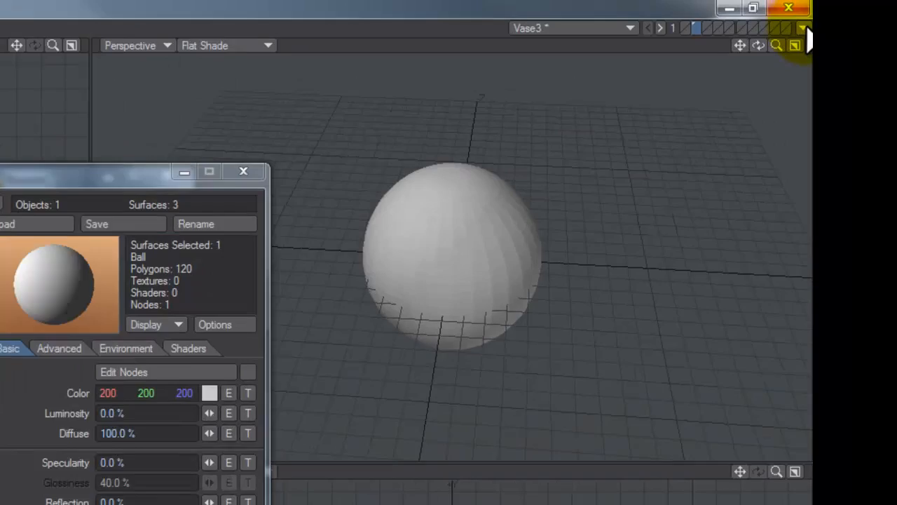
Step: Send the ball object to Layout for a close-up look
{"action": "left_click", "coordinate": [846, 16]}
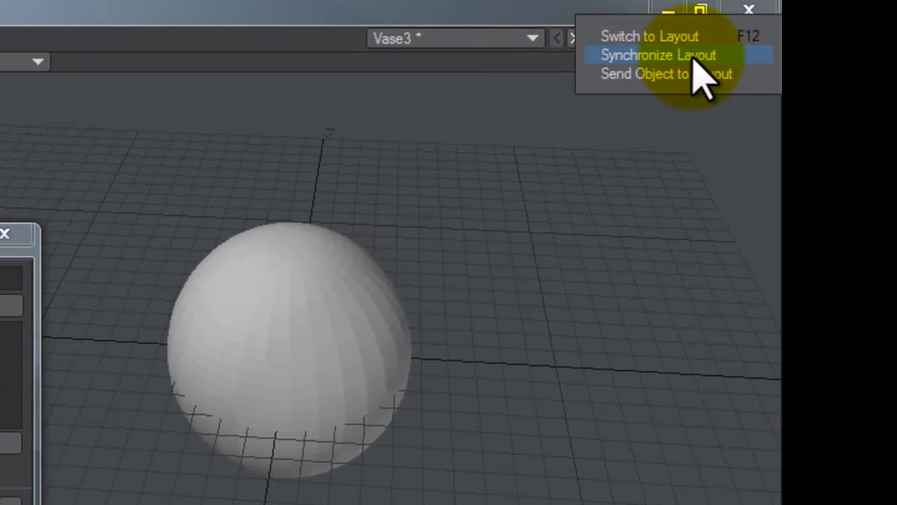
{"action": "left_click", "coordinate": [677, 76]}
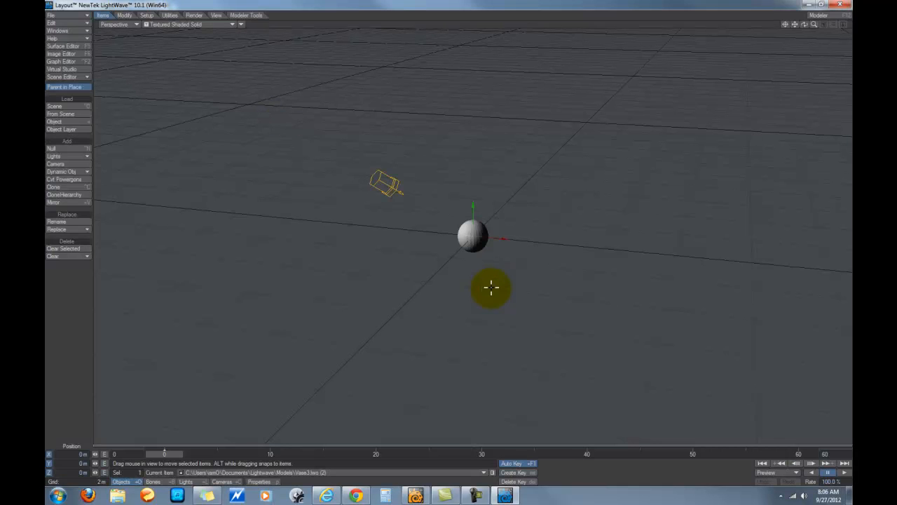
{"action": "left_click_drag", "start_coordinate": [811, 24], "coordinate": [827, 28]}
{"action": "left_click_drag", "start_coordinate": [465, 237], "coordinate": [418, 262]}
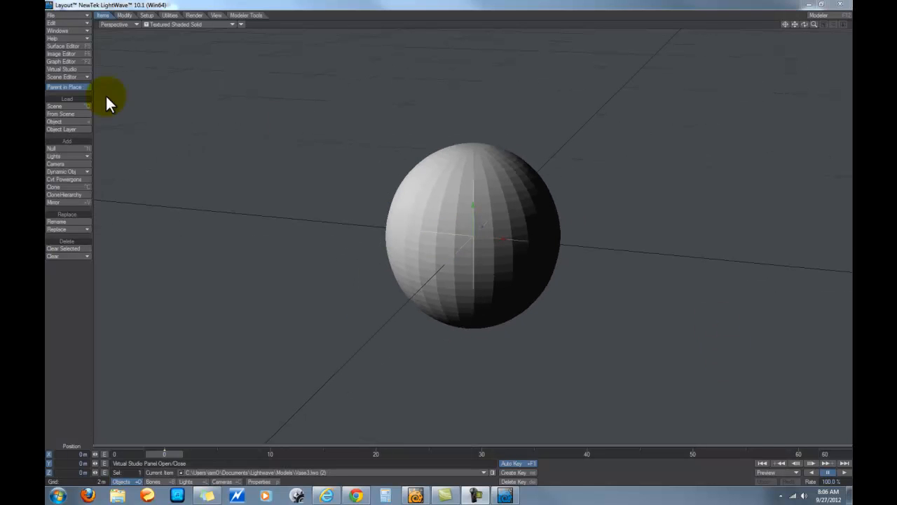
Step: Enable smoothing on the Ball surface in the Surface Editor
{"action": "left_click", "coordinate": [65, 45]}
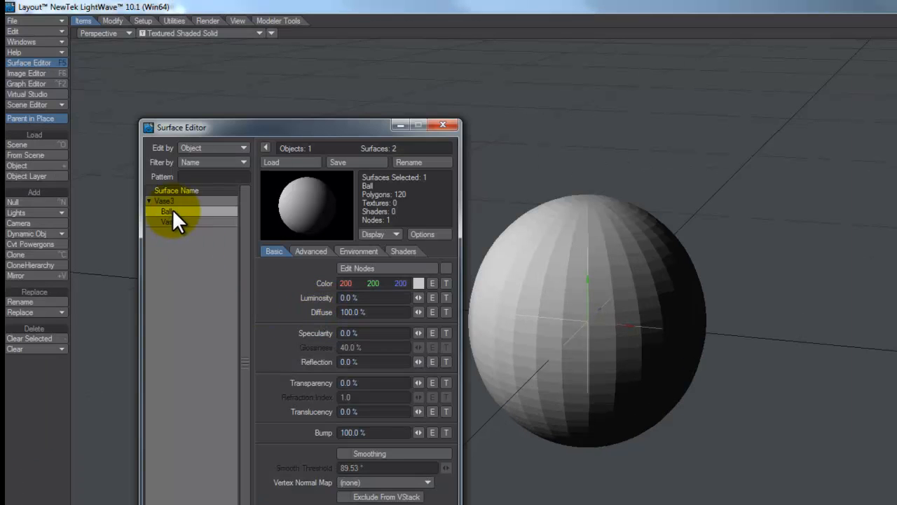
{"action": "left_click", "coordinate": [343, 454]}
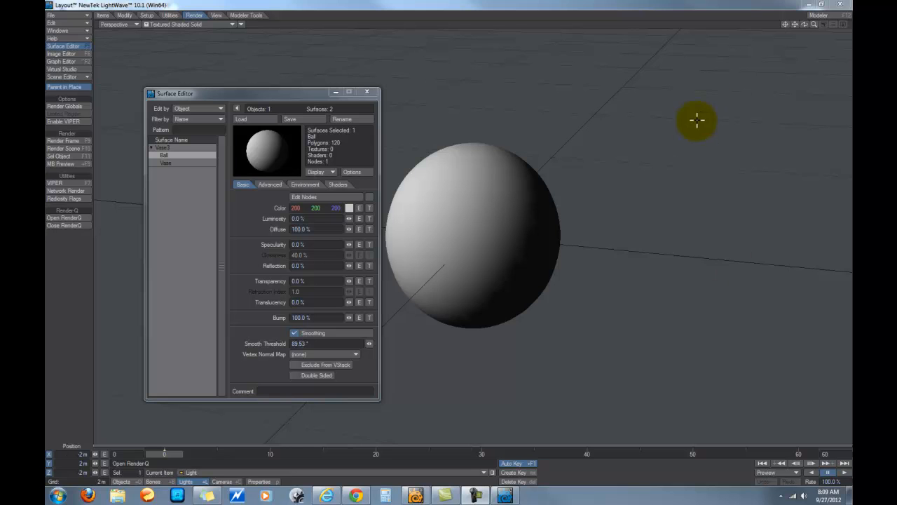
Step: Switch the viewport from perspective to the camera's view
{"action": "key", "text": "6"}
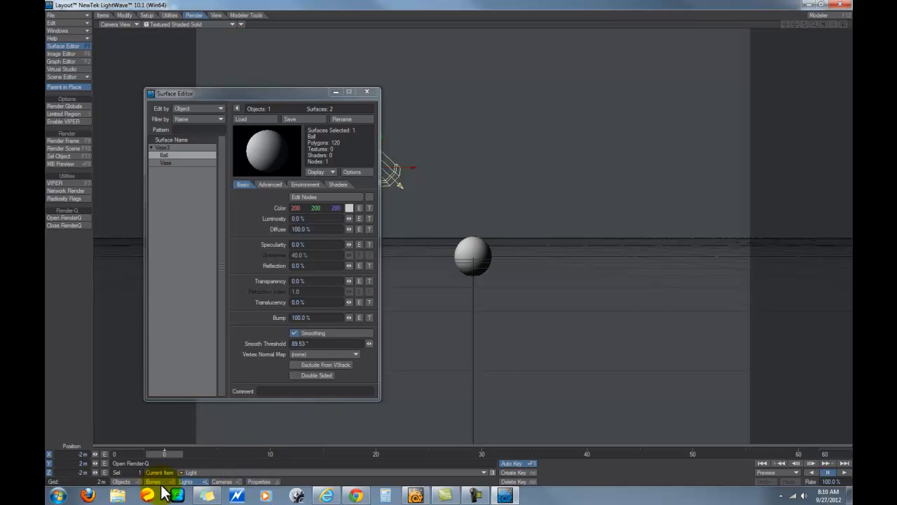
Step: Select the camera and move it closer to the ball, to about X 100 mm, Y 336 mm, Z -5 m
{"action": "left_click", "coordinate": [221, 481]}
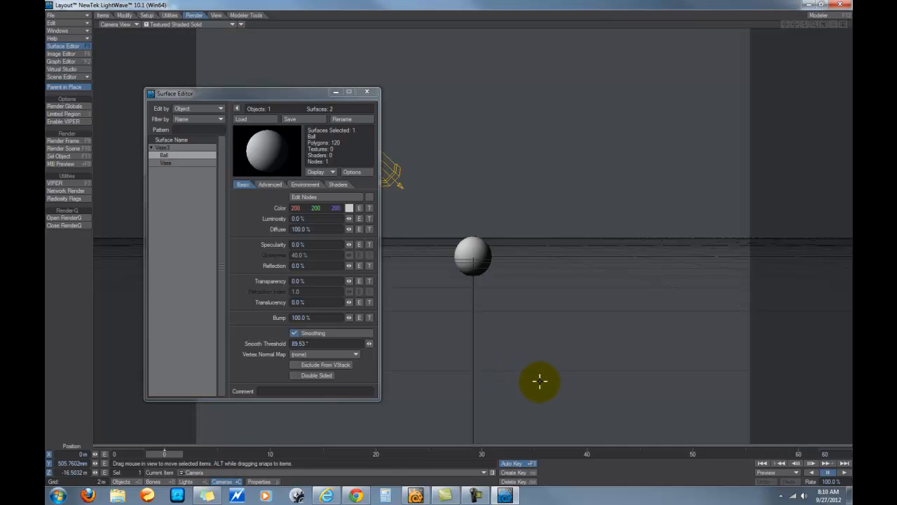
{"action": "left_click_drag", "start_coordinate": [449, 231], "coordinate": [450, 237]}
{"action": "right_click_drag", "start_coordinate": [450, 237], "coordinate": [449, 237]}
{"action": "left_click_drag", "start_coordinate": [544, 377], "coordinate": [449, 237]}
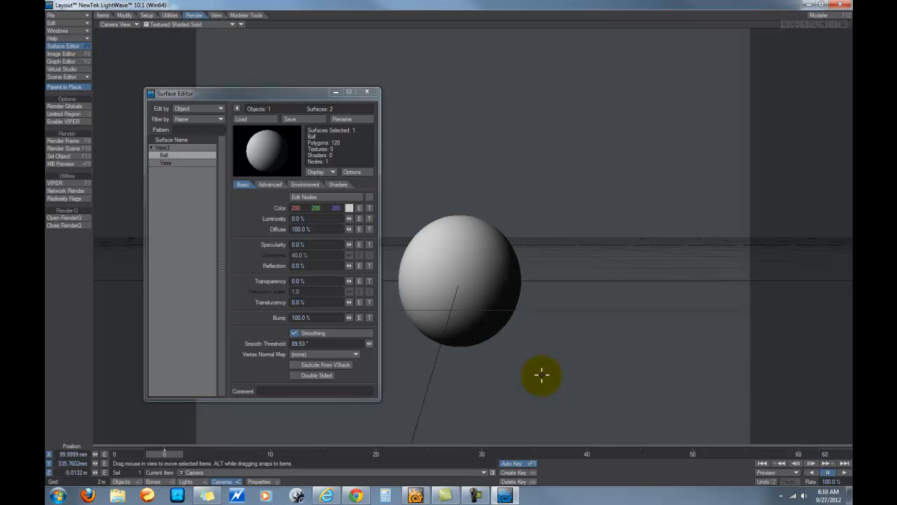
Step: Close the Surface Editor, move the camera in the right side view to about Y 7 mm, Z -2.7 m, and return to the camera view
{"action": "key", "text": "3"}
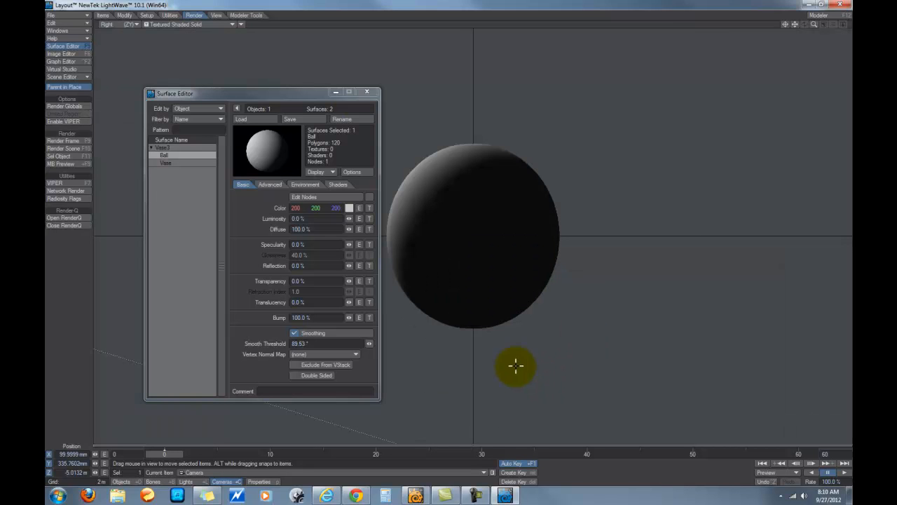
{"action": "left_click", "coordinate": [370, 94]}
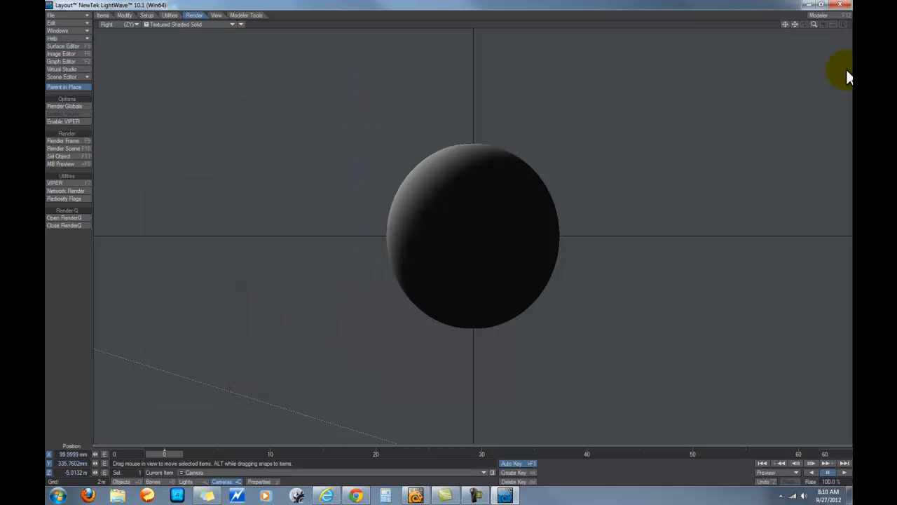
{"action": "left_click_drag", "start_coordinate": [815, 25], "coordinate": [746, 35]}
{"action": "left_click_drag", "start_coordinate": [447, 237], "coordinate": [445, 237]}
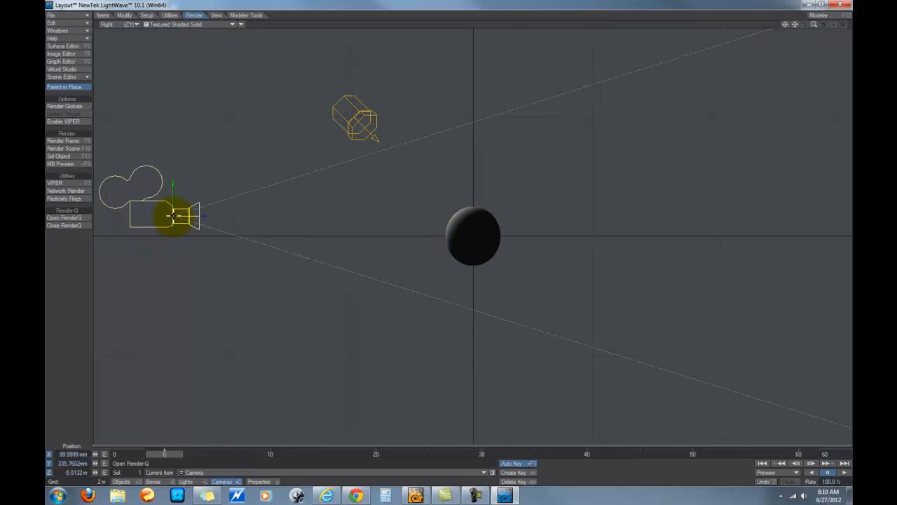
{"action": "left_click_drag", "start_coordinate": [181, 216], "coordinate": [442, 238]}
{"action": "mouse_move", "coordinate": [274, 184]}
{"action": "left_mouse_down"}
{"action": "mouse_move", "coordinate": [446, 240]}
{"action": "mouse_move", "coordinate": [295, 238]}
{"action": "mouse_move", "coordinate": [444, 240]}
{"action": "mouse_move", "coordinate": [361, 125]}
{"action": "left_mouse_up"}
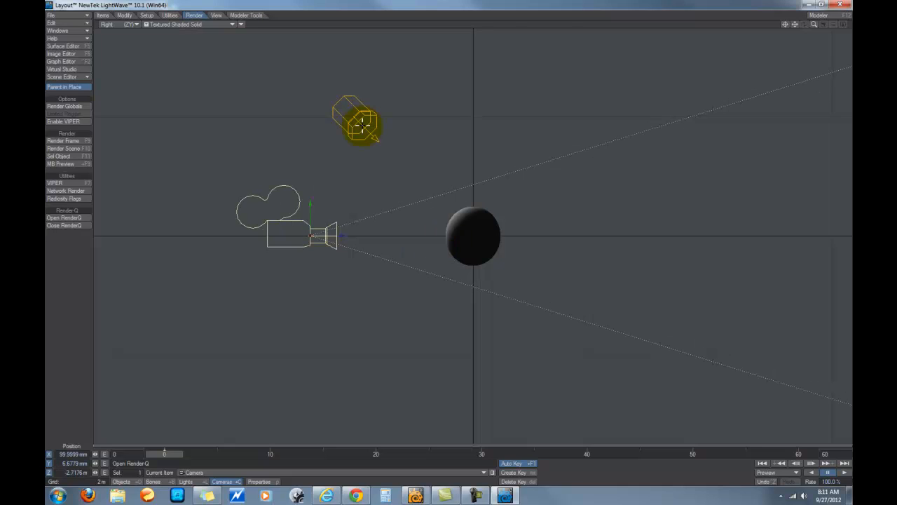
{"action": "key", "text": "6"}
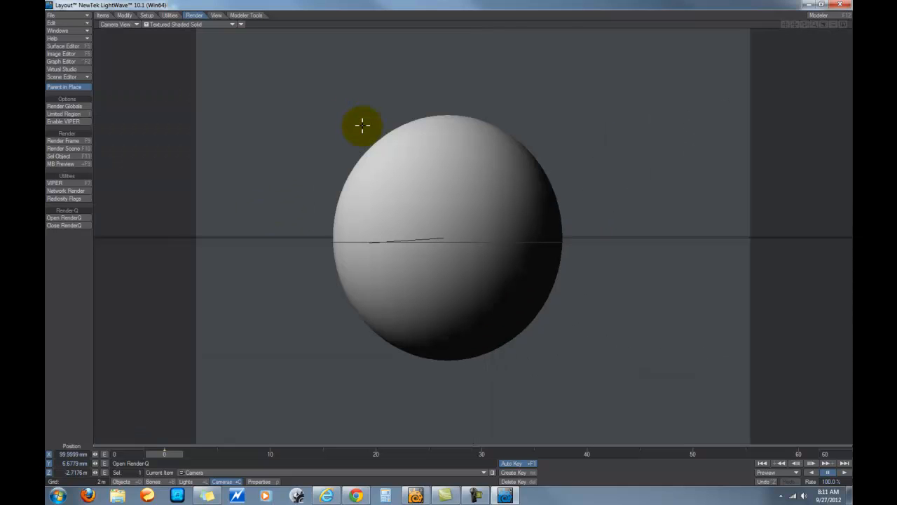
Step: Render the current frame of the ball close-up and continue to the rendered image
{"action": "left_click", "coordinate": [86, 140]}
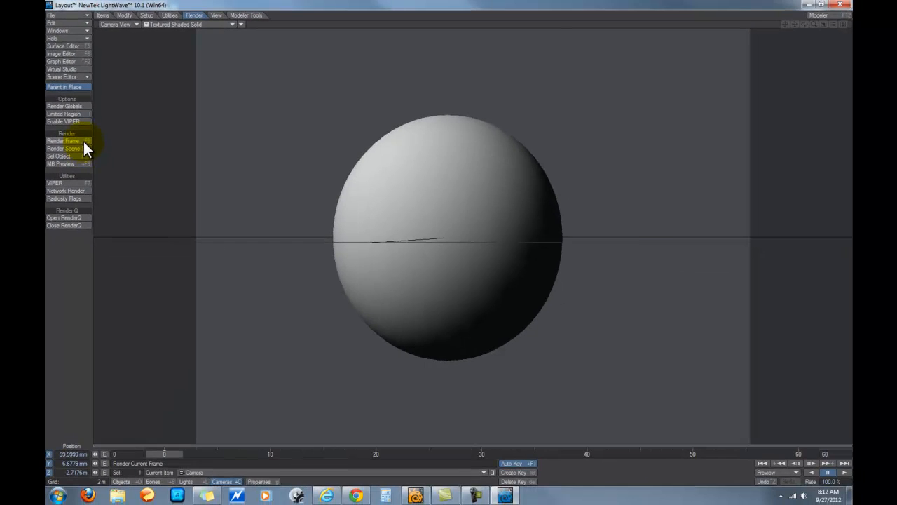
{"action": "left_click", "coordinate": [238, 403]}
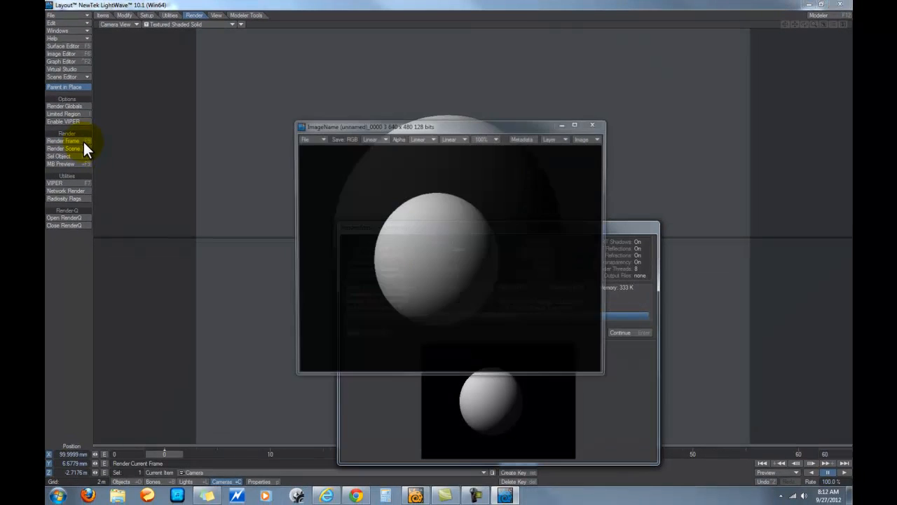
{"action": "left_click", "coordinate": [630, 333]}
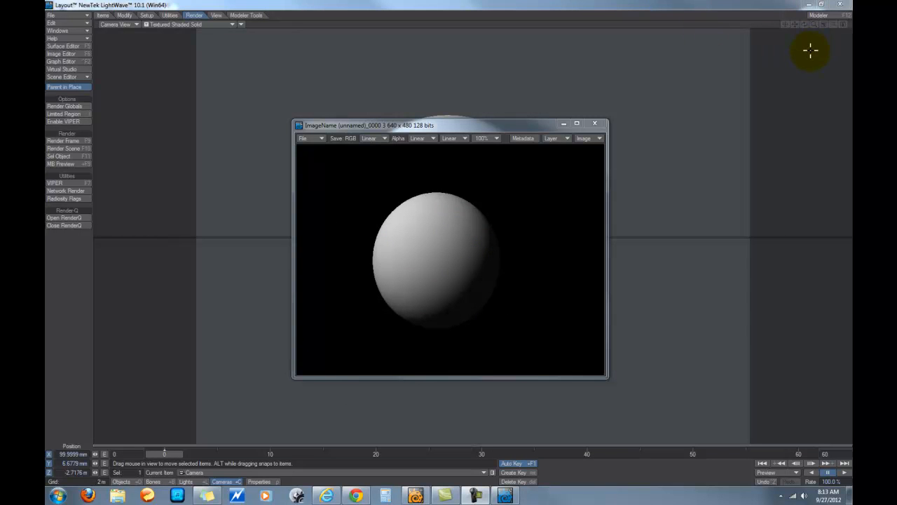
Step: Switch to Modeler, close the Surface Editor and Numeric windows, and delete the ball geometry
{"action": "left_click", "coordinate": [831, 16]}
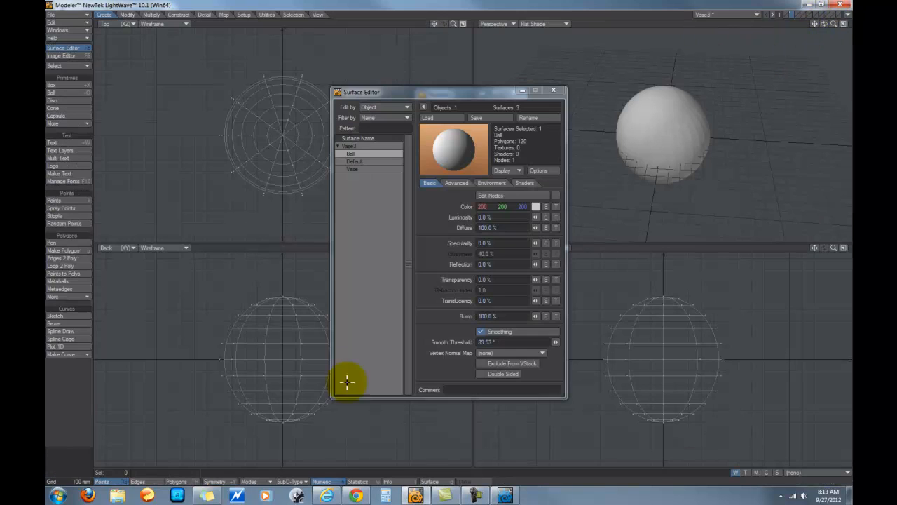
{"action": "left_click", "coordinate": [553, 90]}
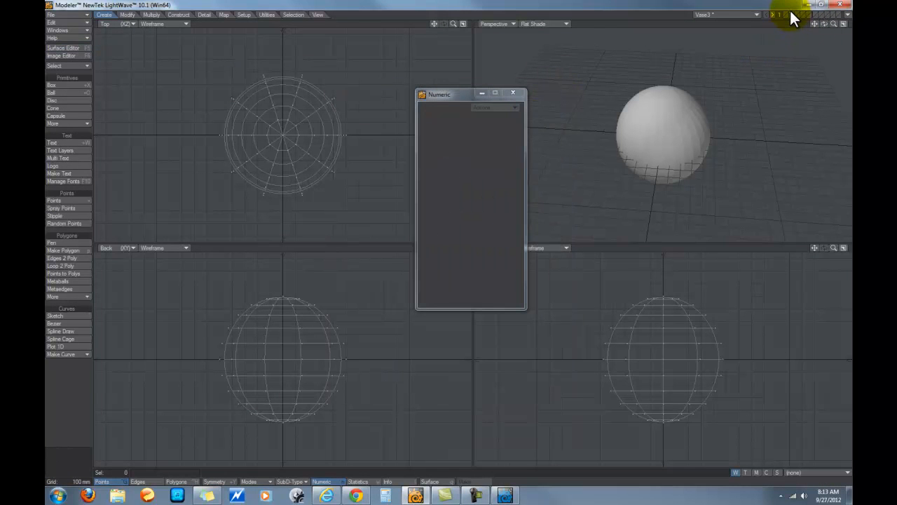
{"action": "left_click", "coordinate": [514, 93]}
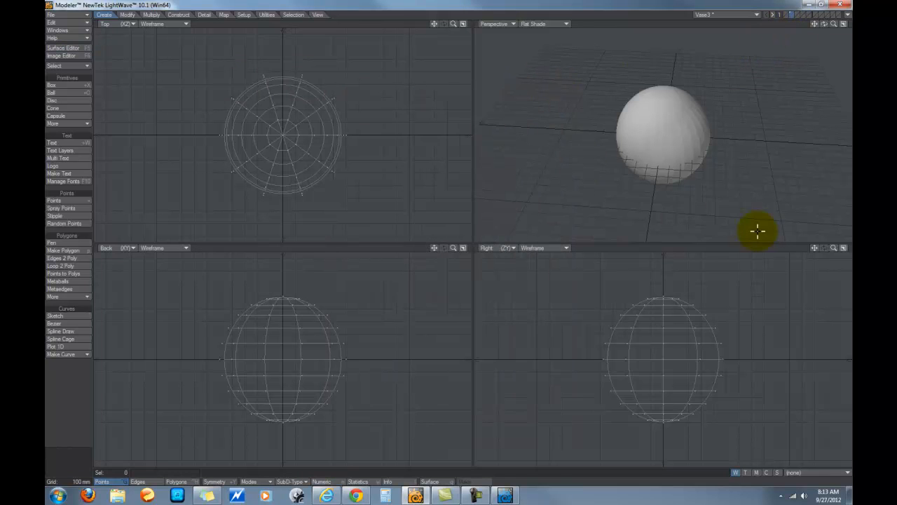
{"action": "key", "text": "Delete"}
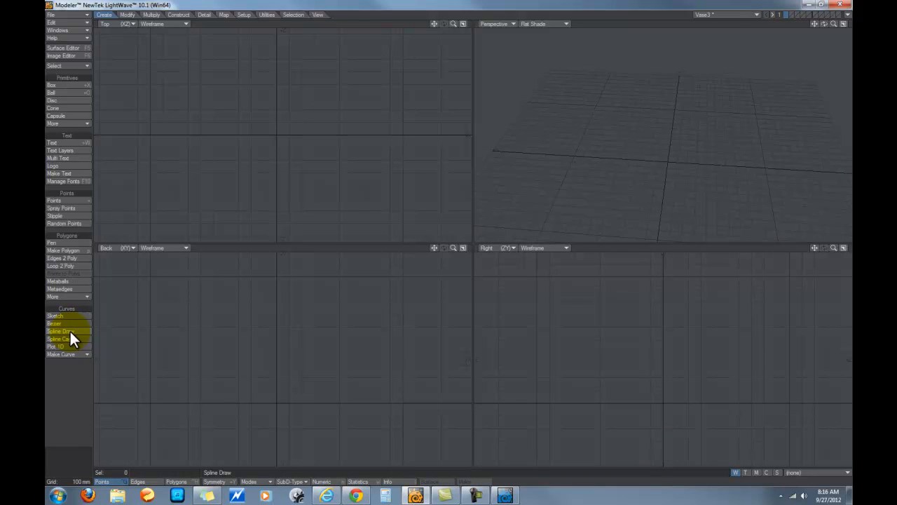
Step: Draw the base and body of a vase half-profile with Spline Draw in the back view, from the origin up to about 1 m high
{"action": "left_click", "coordinate": [70, 331]}
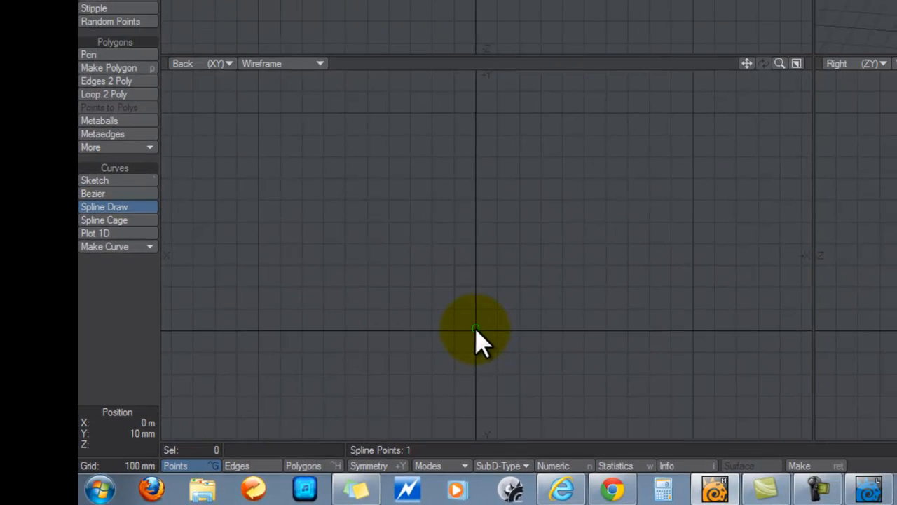
{"action": "left_click", "coordinate": [585, 330]}
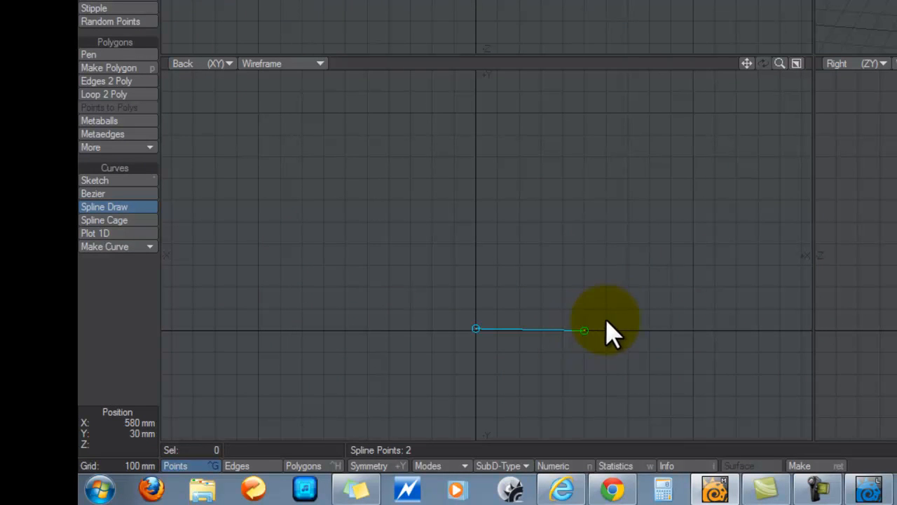
{"action": "left_click", "coordinate": [596, 310]}
{"action": "left_click_drag", "start_coordinate": [595, 311], "coordinate": [581, 288]}
{"action": "left_click", "coordinate": [589, 265]}
{"action": "left_click", "coordinate": [613, 241]}
{"action": "left_click", "coordinate": [617, 189]}
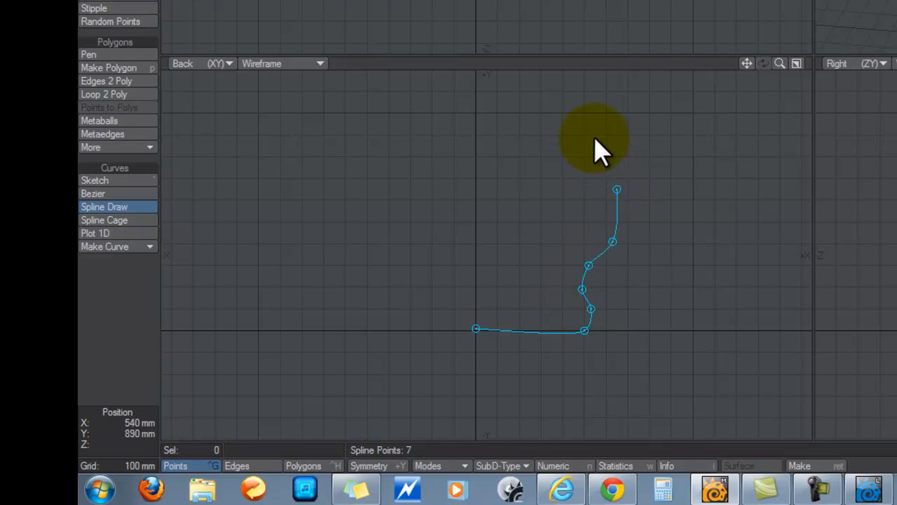
{"action": "left_click", "coordinate": [597, 103]}
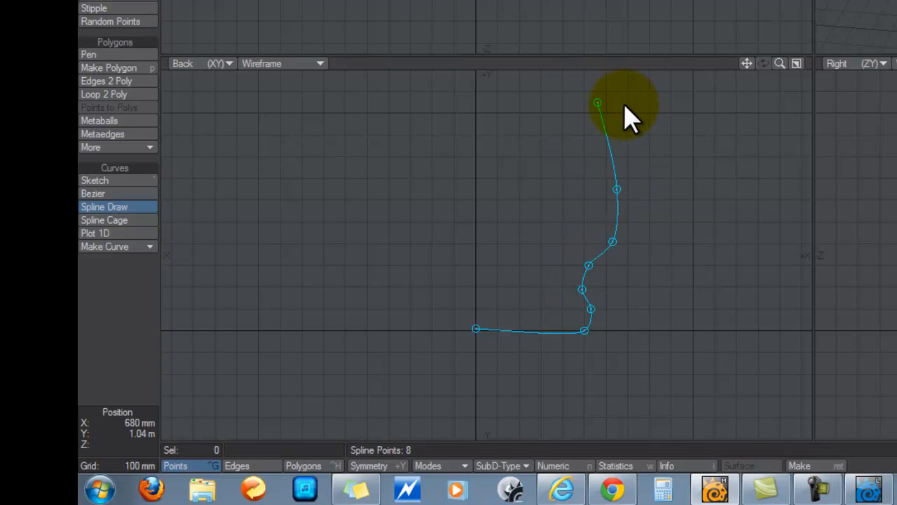
Step: Add five more spline points at the top of the vase profile to form a rim curling inward toward the axis
{"action": "left_click", "coordinate": [615, 103]}
{"action": "left_click", "coordinate": [610, 83]}
{"action": "left_click", "coordinate": [588, 74]}
{"action": "left_click", "coordinate": [569, 89]}
{"action": "left_click", "coordinate": [574, 104]}
Step: Level the base points of the profile along the X axis and set the spline's curve points to 18
{"action": "left_click_drag", "start_coordinate": [586, 339], "coordinate": [586, 328]}
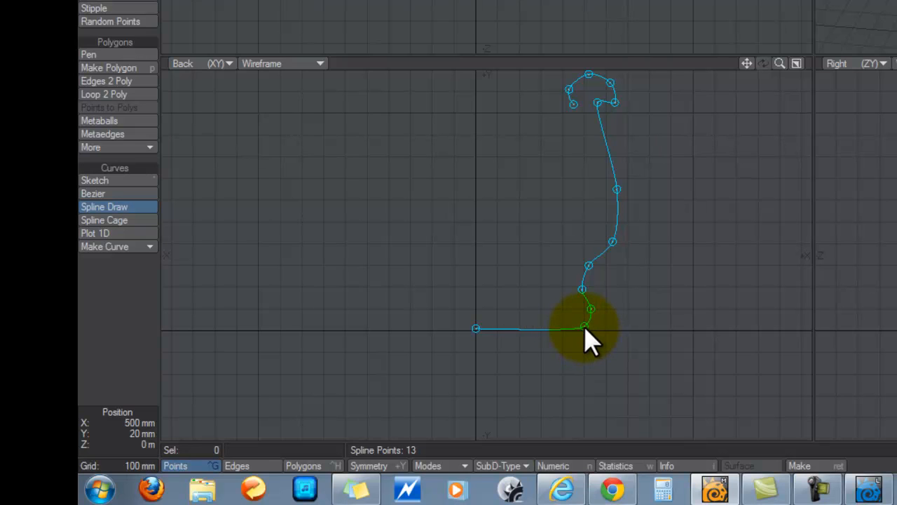
{"action": "left_click_drag", "start_coordinate": [476, 328], "coordinate": [475, 330]}
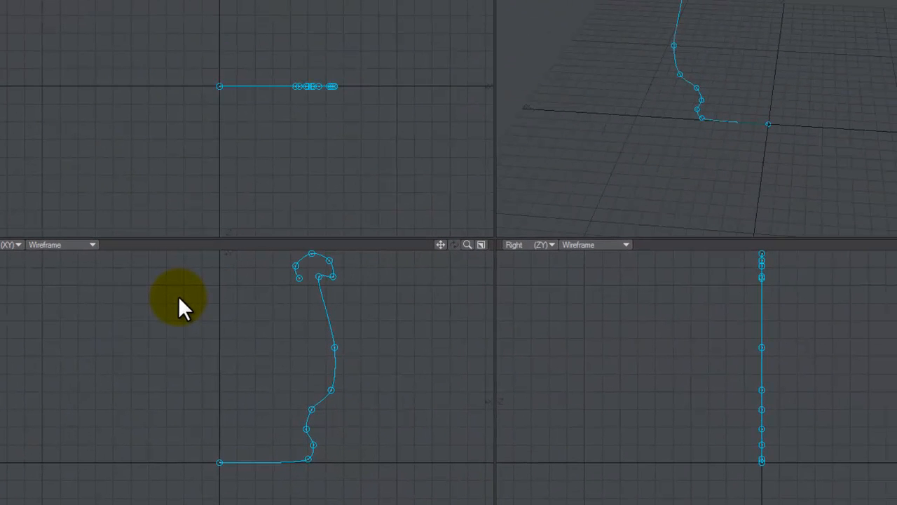
{"action": "key", "text": "n"}
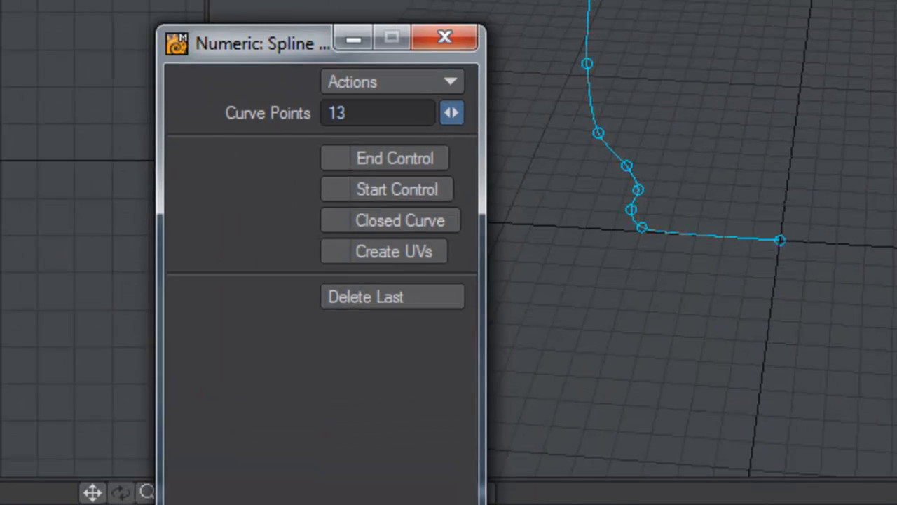
{"action": "left_click_drag", "start_coordinate": [451, 113], "coordinate": [474, 113]}
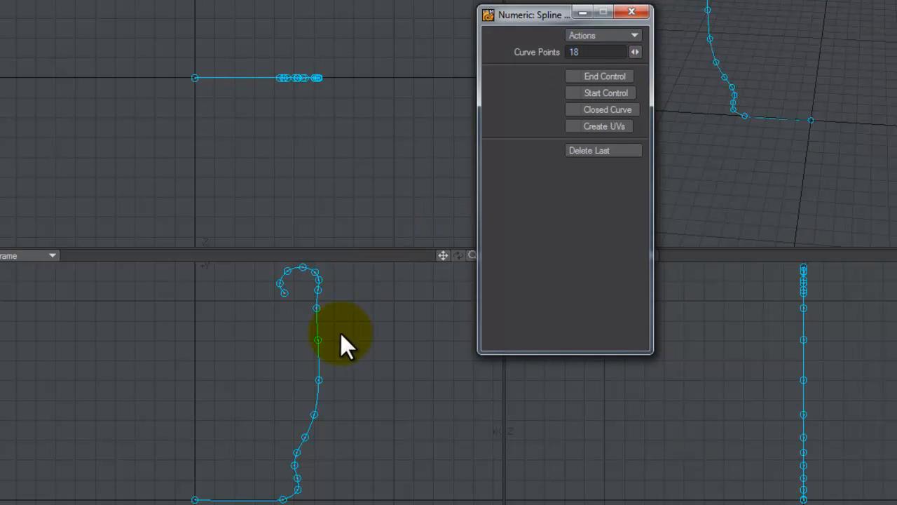
Step: Pull the spline's neck point inward and its belly points outward to redefine the vase's neck and rounded body
{"action": "left_click_drag", "start_coordinate": [318, 306], "coordinate": [300, 300]}
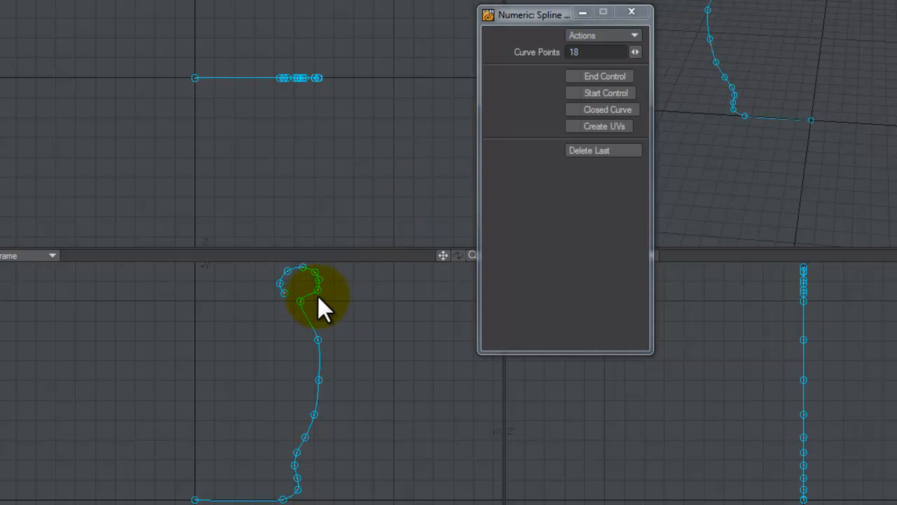
{"action": "left_click_drag", "start_coordinate": [320, 379], "coordinate": [326, 382]}
{"action": "left_click_drag", "start_coordinate": [313, 413], "coordinate": [321, 424]}
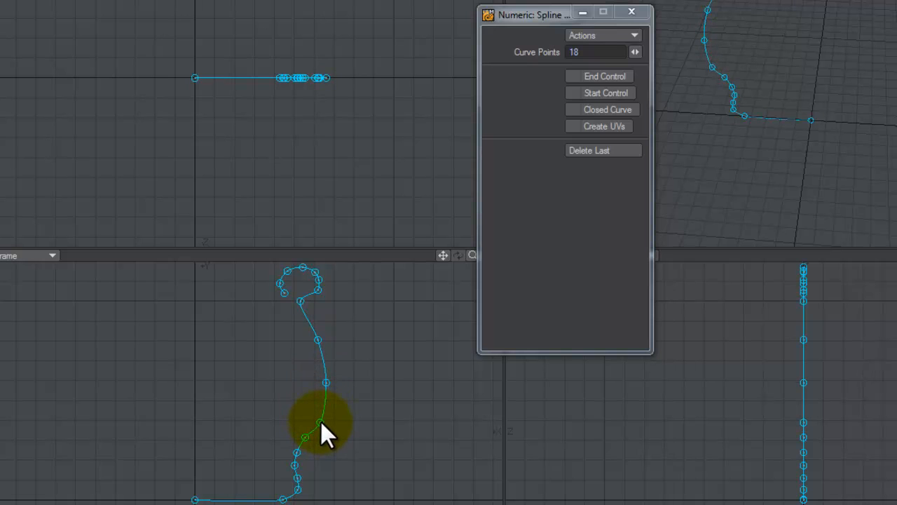
Step: Pull the profile's base corner point outward into a sharper corner and level the neighbouring base point on the X axis
{"action": "left_click", "coordinate": [300, 499]}
{"action": "left_click_drag", "start_coordinate": [301, 499], "coordinate": [303, 500]}
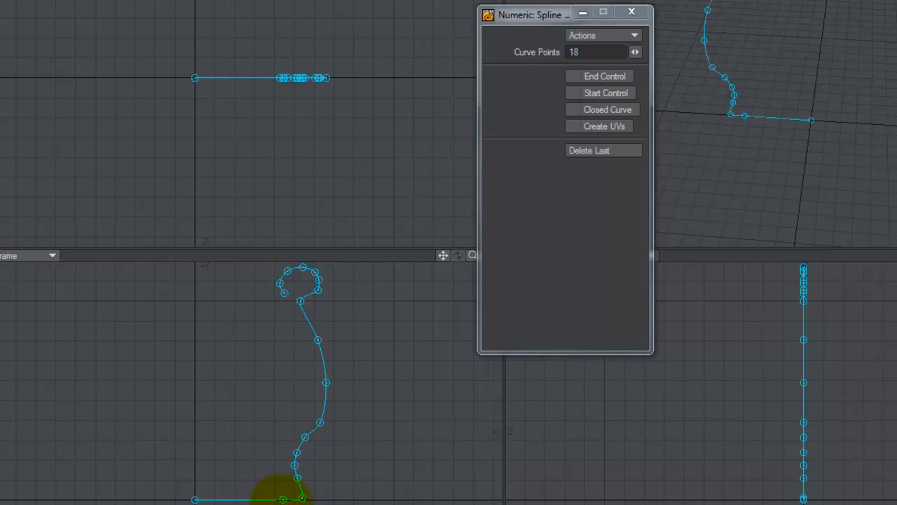
{"action": "left_click_drag", "start_coordinate": [284, 500], "coordinate": [284, 501]}
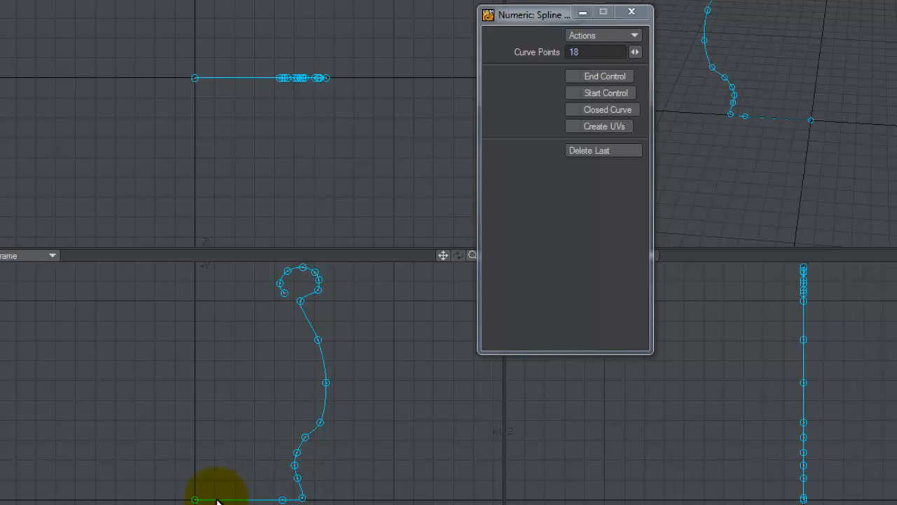
Step: Shift the spline's start point slightly past the Y axis and complete the curve
{"action": "left_click_drag", "start_coordinate": [194, 499], "coordinate": [193, 498]}
{"action": "left_click", "coordinate": [591, 76]}
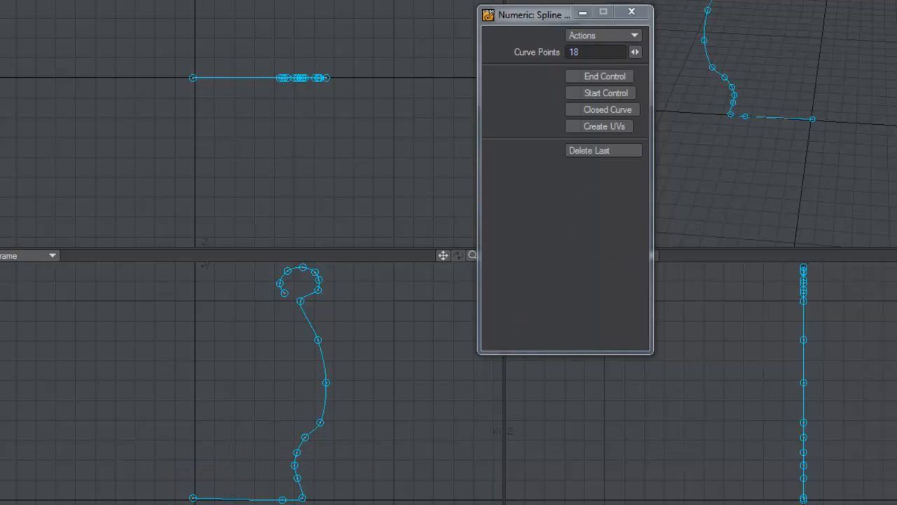
{"action": "key", "text": "space"}
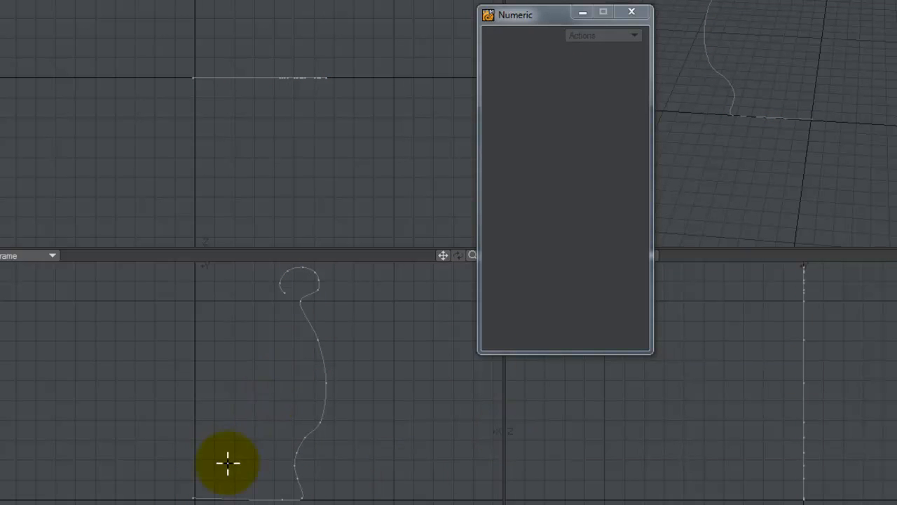
Step: Select the curve's start point, set its X value to 0 m, and clear the selection
{"action": "left_click", "coordinate": [194, 498]}
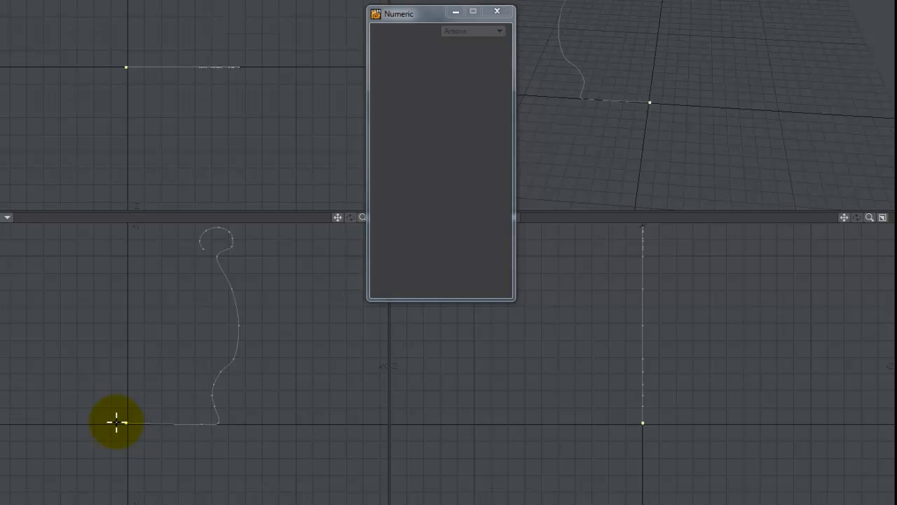
{"action": "key", "text": "ctrl+v"}
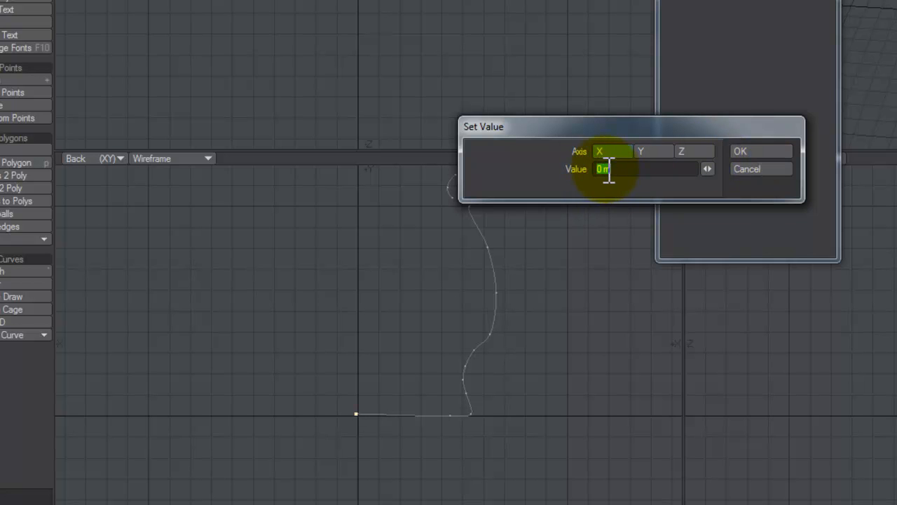
{"action": "left_click", "coordinate": [791, 153]}
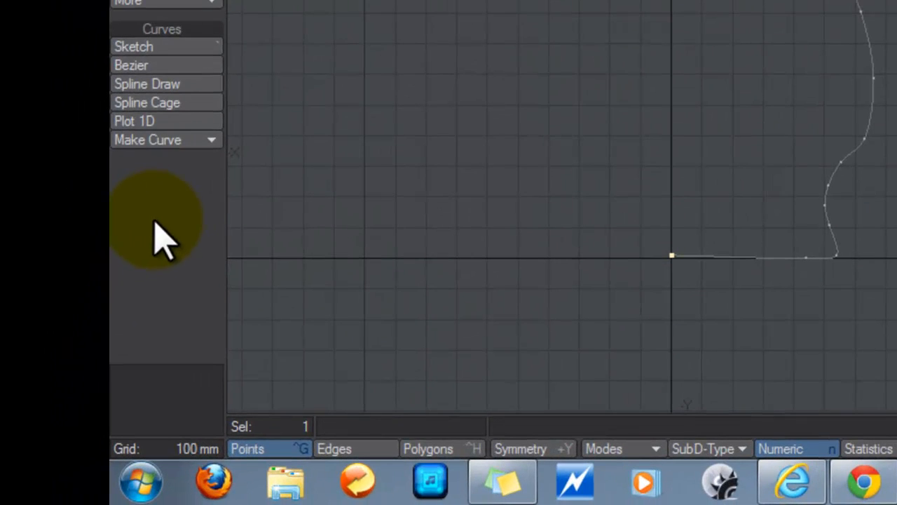
{"action": "left_click", "coordinate": [162, 239]}
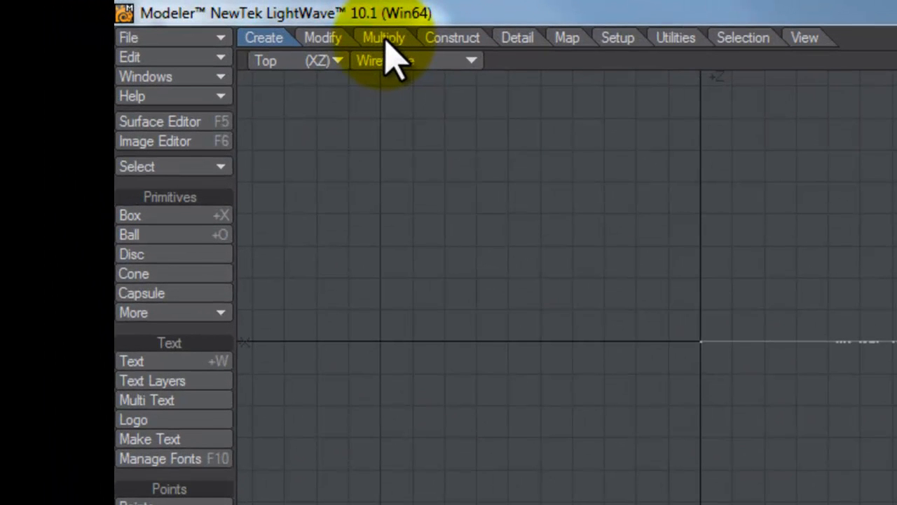
Step: Lathe the profile curve 360° around the vertical Y axis in the Back view to form the vase
{"action": "left_click", "coordinate": [386, 41]}
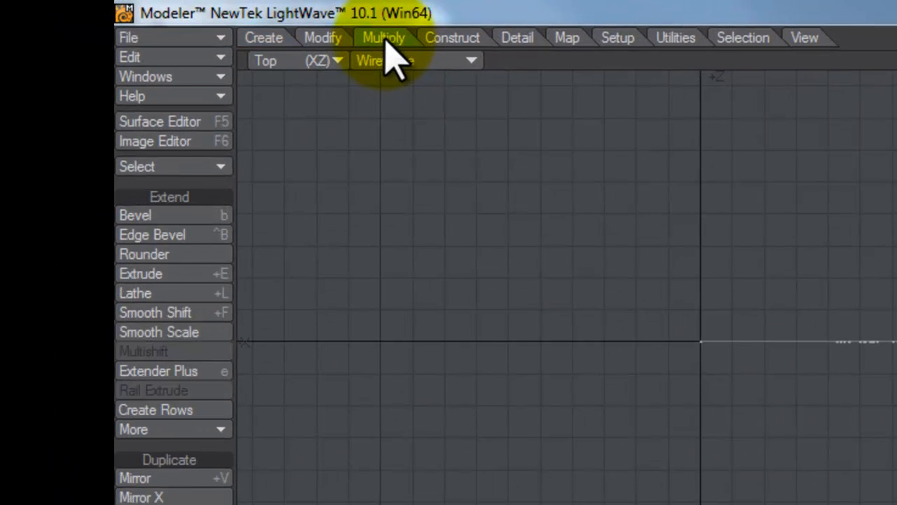
{"action": "left_click", "coordinate": [144, 294]}
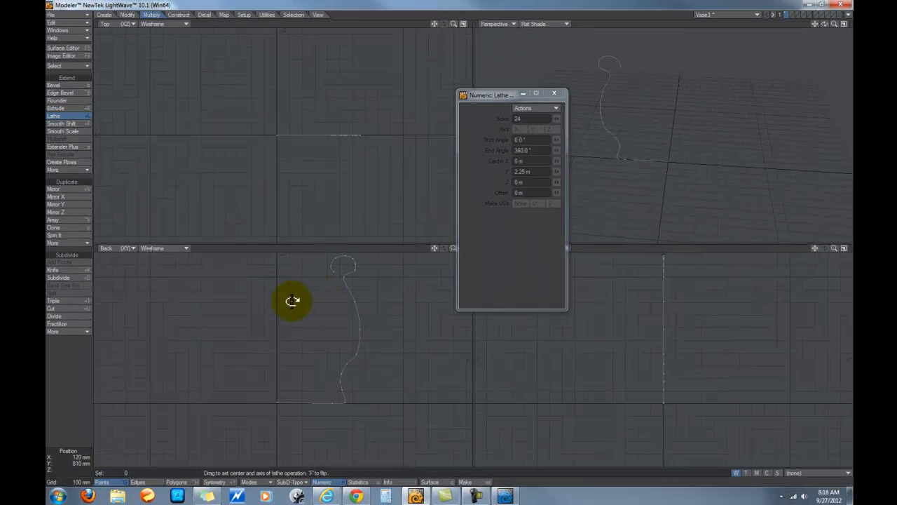
{"action": "left_click", "coordinate": [554, 93]}
{"action": "left_click_drag", "start_coordinate": [825, 24], "coordinate": [449, 238]}
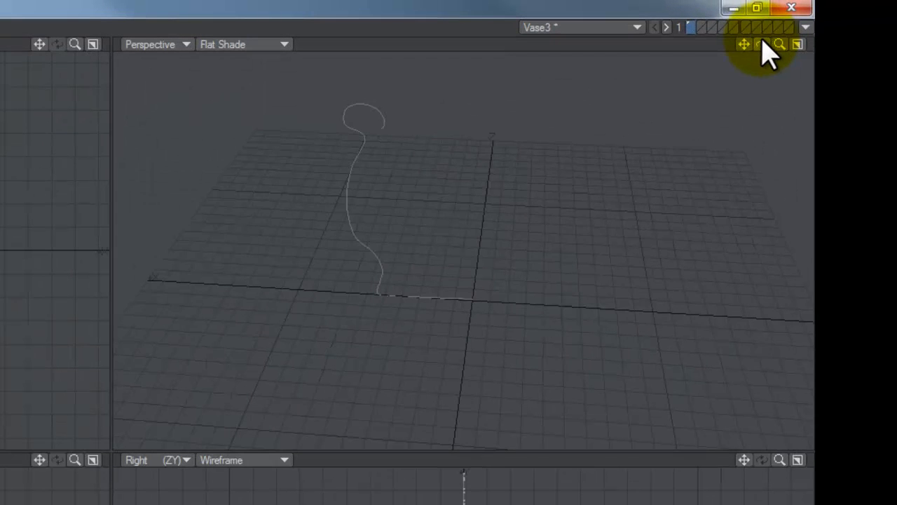
{"action": "mouse_move", "coordinate": [66, 440]}
{"action": "left_mouse_down"}
{"action": "mouse_move", "coordinate": [66, 432]}
{"action": "mouse_move", "coordinate": [67, 441]}
{"action": "left_mouse_up"}
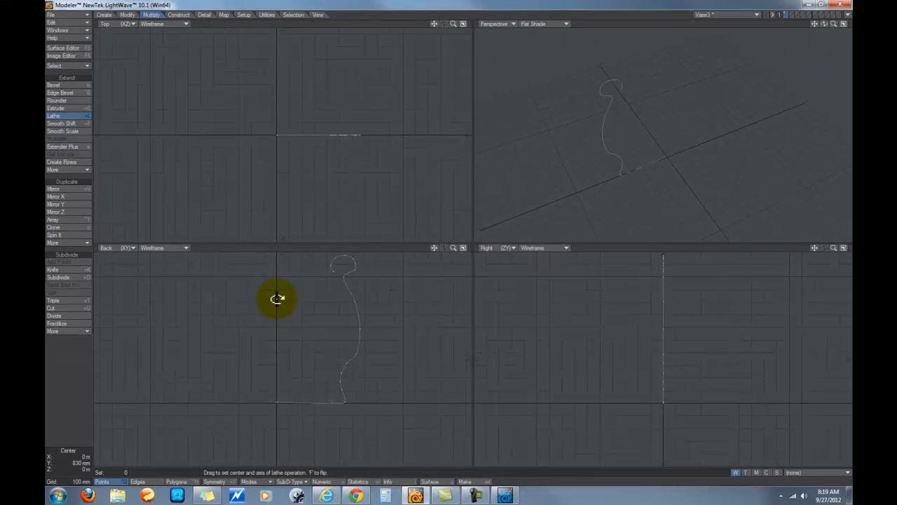
{"action": "left_click_drag", "start_coordinate": [277, 299], "coordinate": [274, 368]}
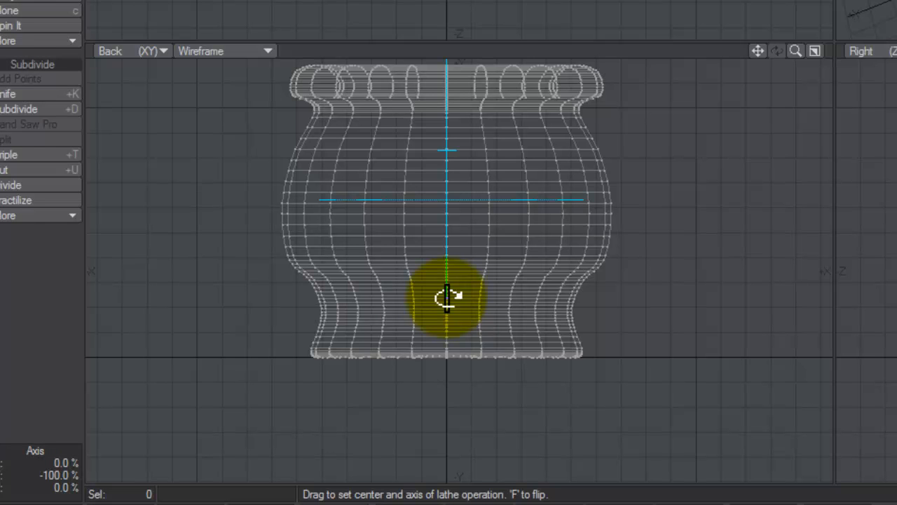
{"action": "left_click_drag", "start_coordinate": [448, 298], "coordinate": [449, 118]}
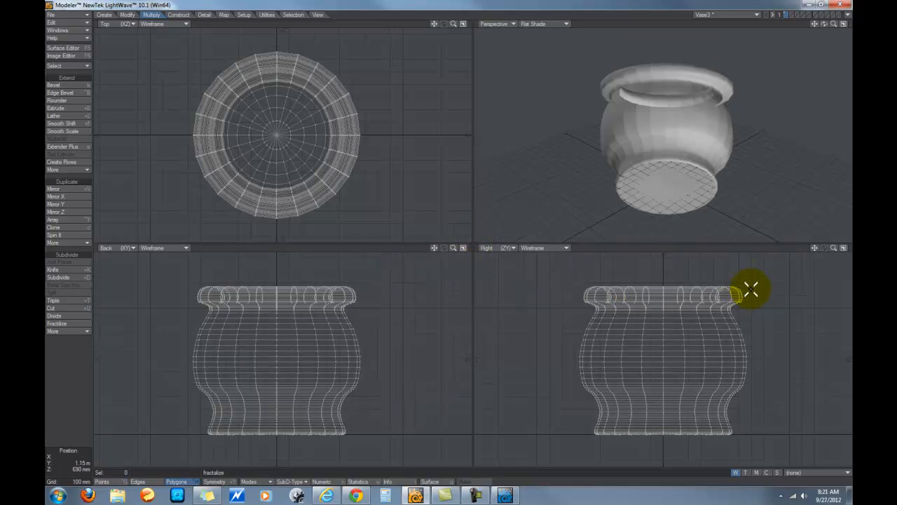
Step: Select all of the vase's connected polygons, flip them to face outward, and clear the selection
{"action": "left_click_drag", "start_coordinate": [752, 289], "coordinate": [722, 296]}
{"action": "key", "text": "]"}
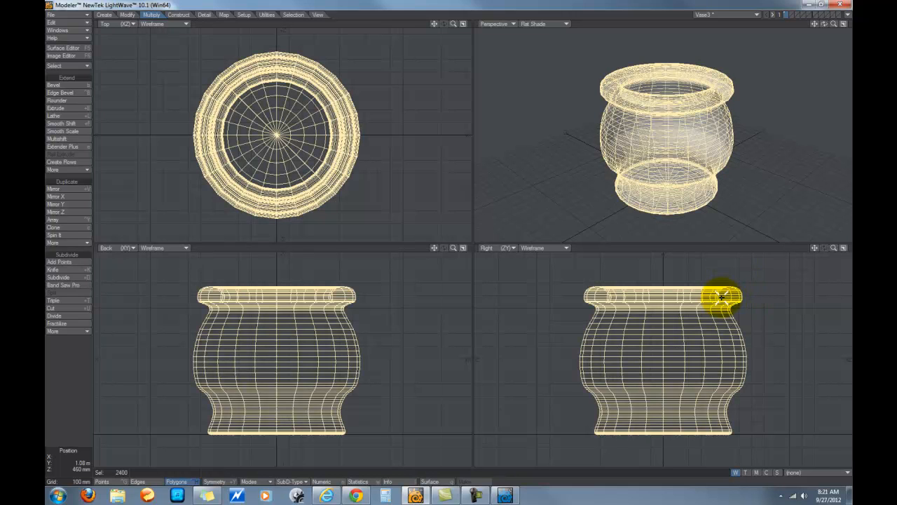
{"action": "left_click", "coordinate": [74, 364]}
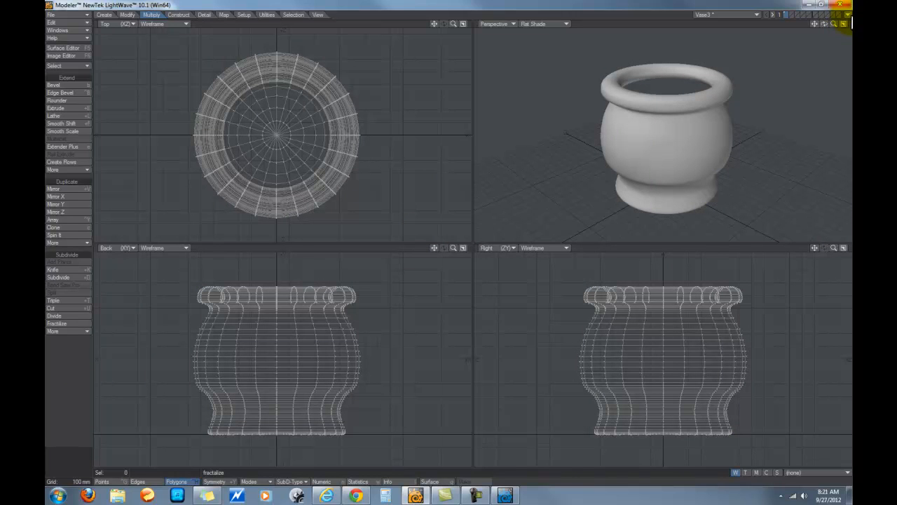
Step: Send the finished vase object to Layout and close the old ball render there
{"action": "left_click", "coordinate": [821, 24]}
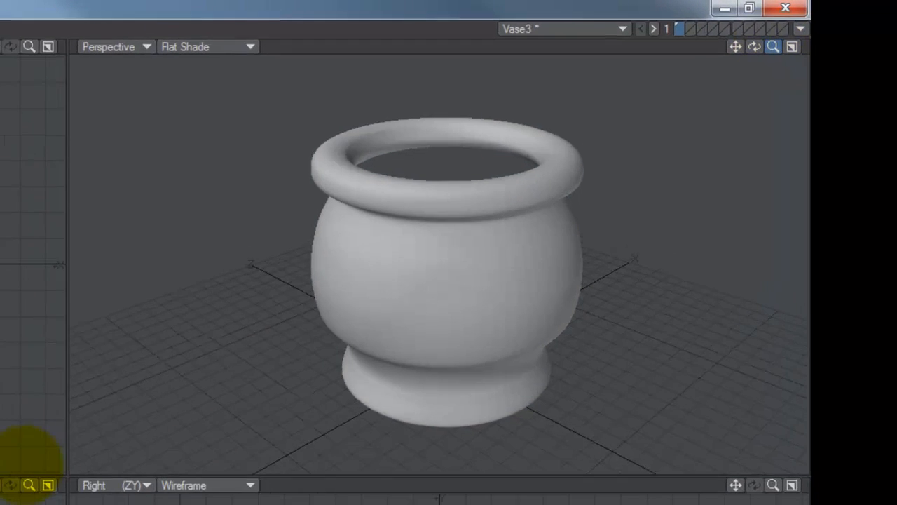
{"action": "left_click_drag", "start_coordinate": [773, 47], "coordinate": [831, 47]}
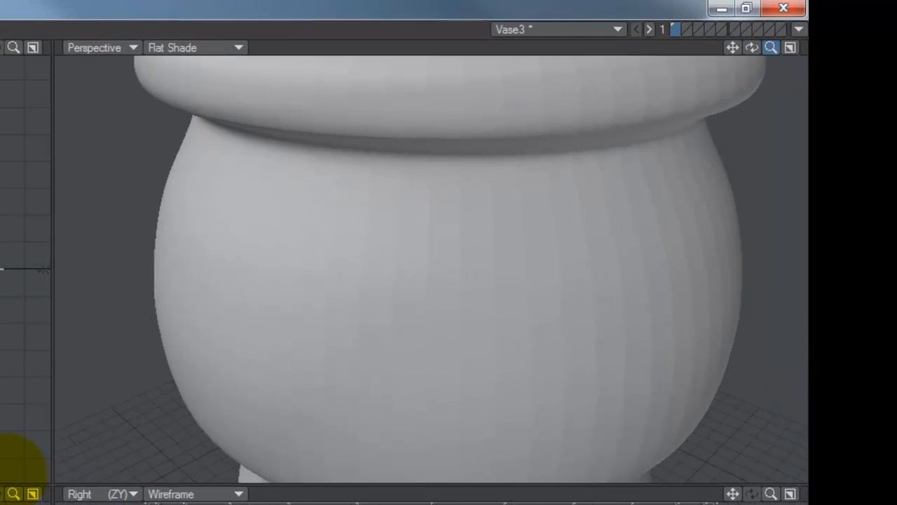
{"action": "left_click_drag", "start_coordinate": [771, 47], "coordinate": [706, 47]}
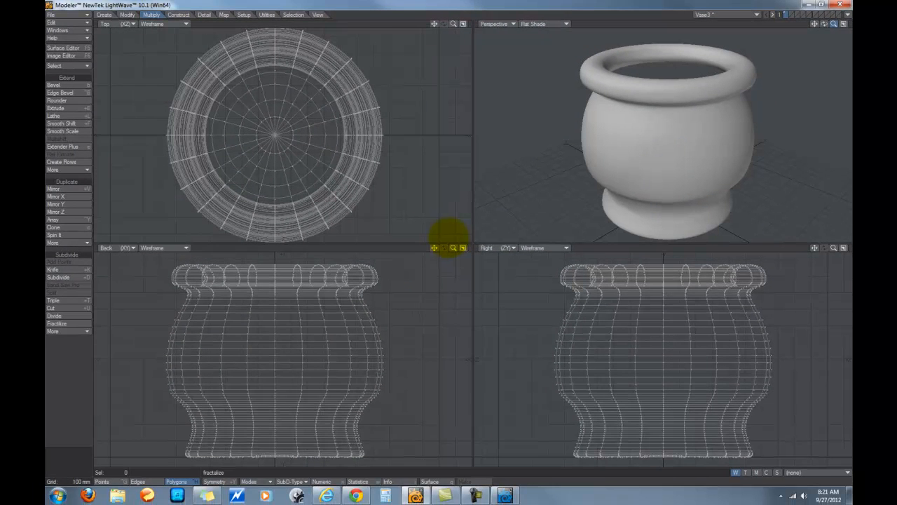
{"action": "left_click", "coordinate": [847, 16]}
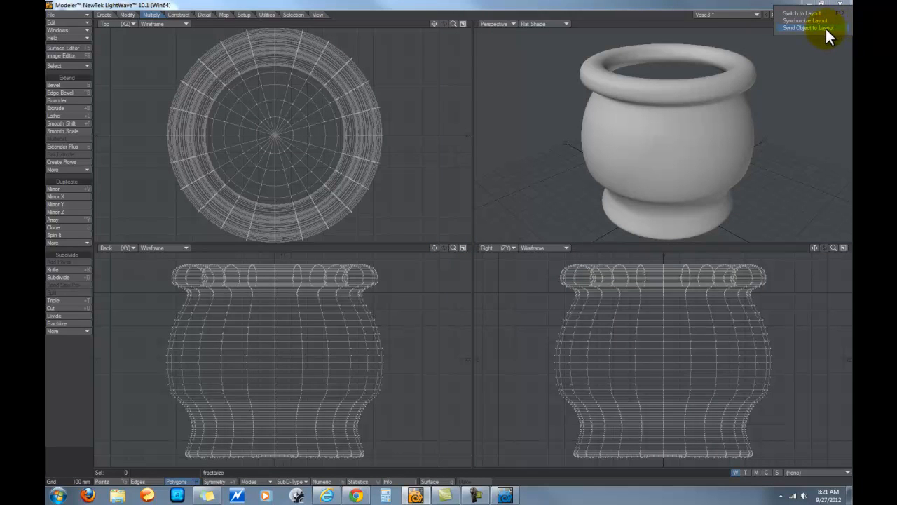
{"action": "left_click", "coordinate": [826, 29]}
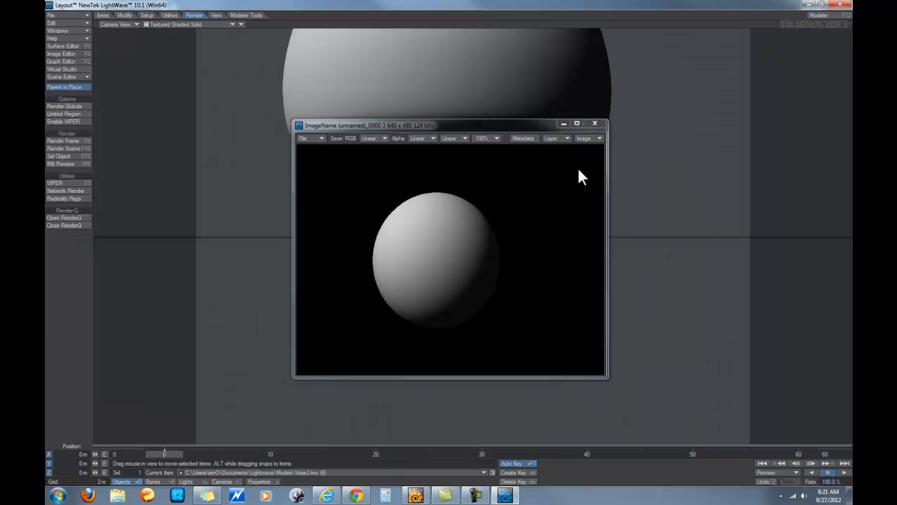
{"action": "left_click", "coordinate": [588, 126]}
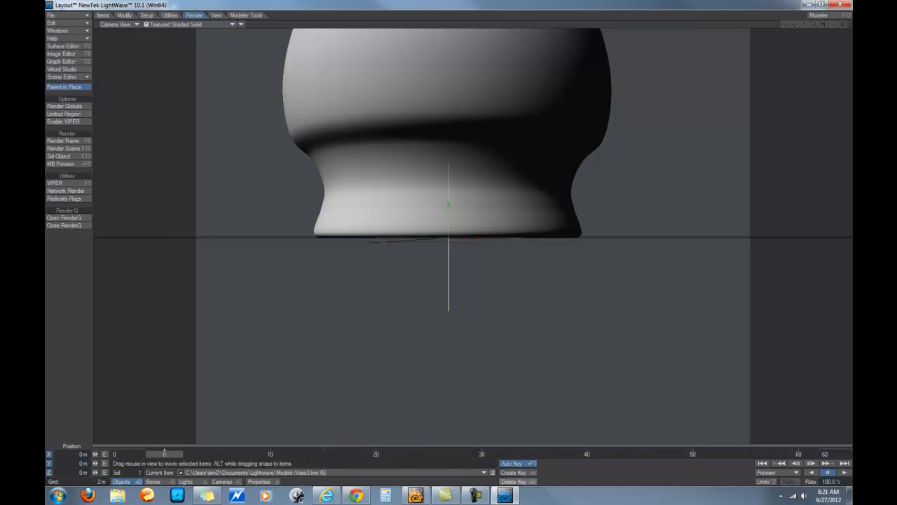
Step: In the Right view, move the camera back to about Z -3.64 m and raise it to about Y 681 mm
{"action": "key", "text": "3"}
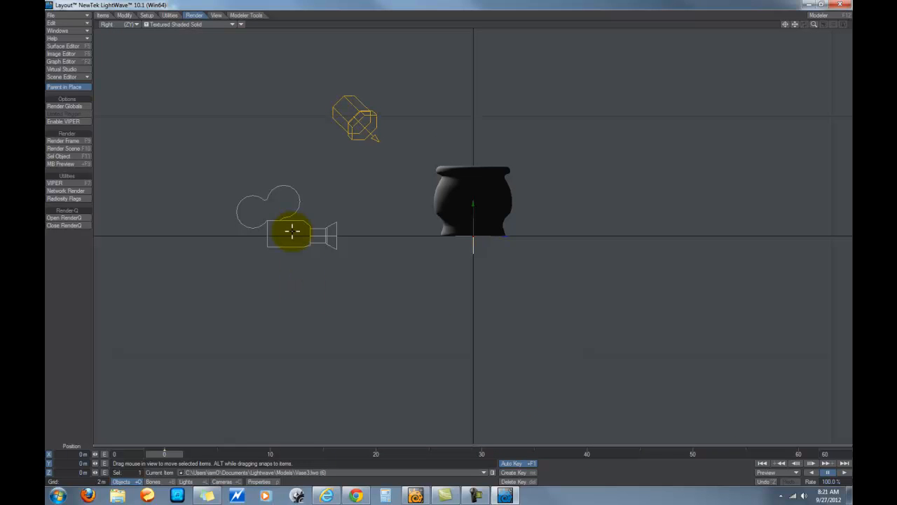
{"action": "left_click_drag", "start_coordinate": [313, 231], "coordinate": [446, 240]}
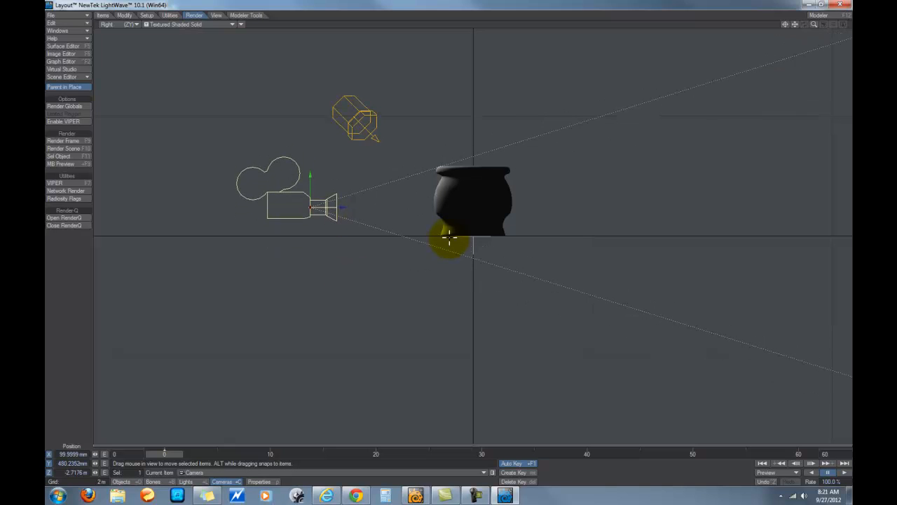
{"action": "left_click_drag", "start_coordinate": [344, 208], "coordinate": [444, 236]}
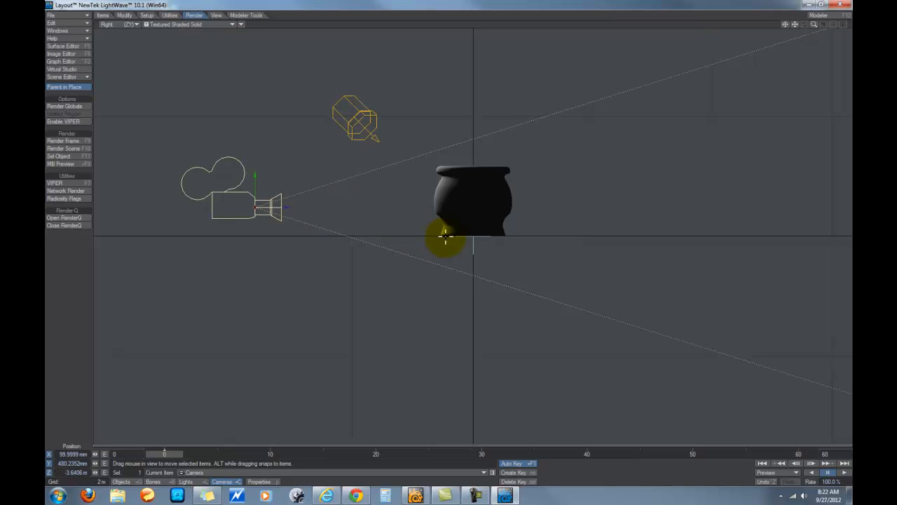
{"action": "left_click_drag", "start_coordinate": [293, 204], "coordinate": [256, 176]}
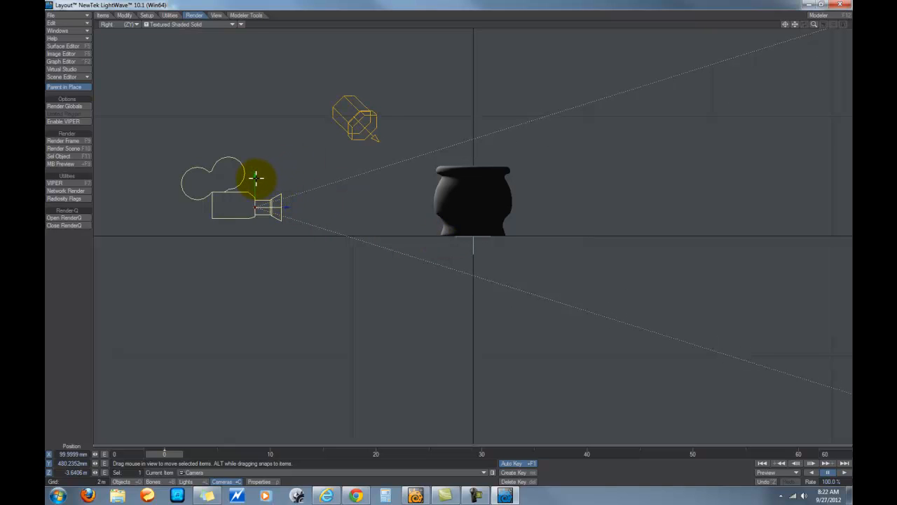
{"action": "left_click_drag", "start_coordinate": [448, 238], "coordinate": [450, 238]}
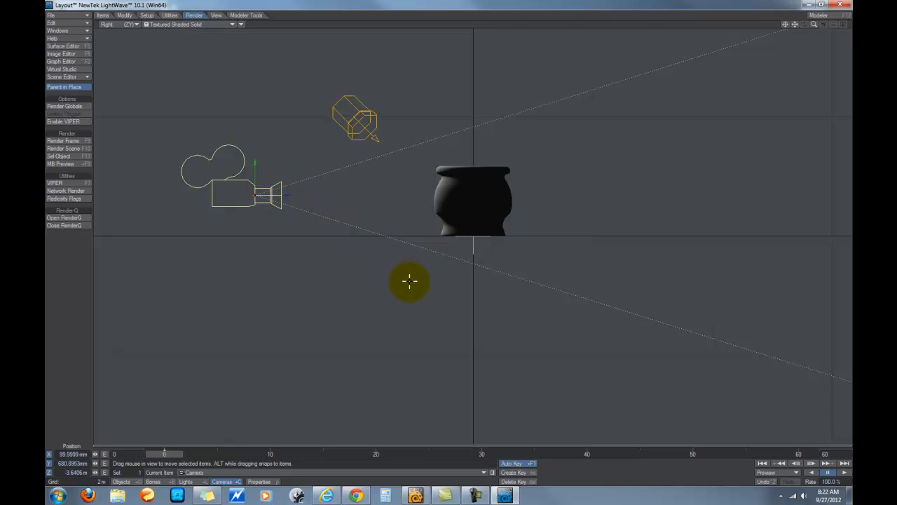
Step: Tilt the camera down toward the vase, refine its position to frame the object, and select the light
{"action": "key", "text": "y"}
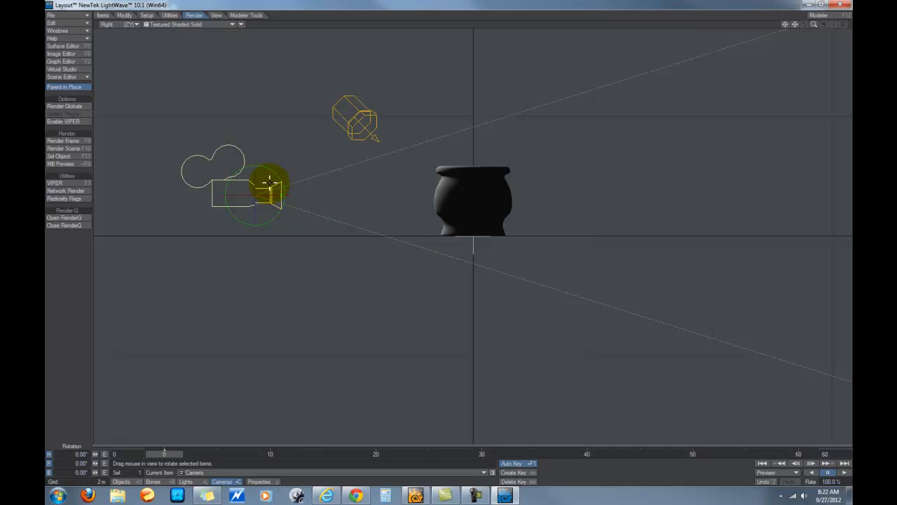
{"action": "left_click_drag", "start_coordinate": [449, 243], "coordinate": [452, 245]}
{"action": "key", "text": "t"}
{"action": "left_click_drag", "start_coordinate": [443, 246], "coordinate": [444, 240]}
{"action": "left_click", "coordinate": [357, 122]}
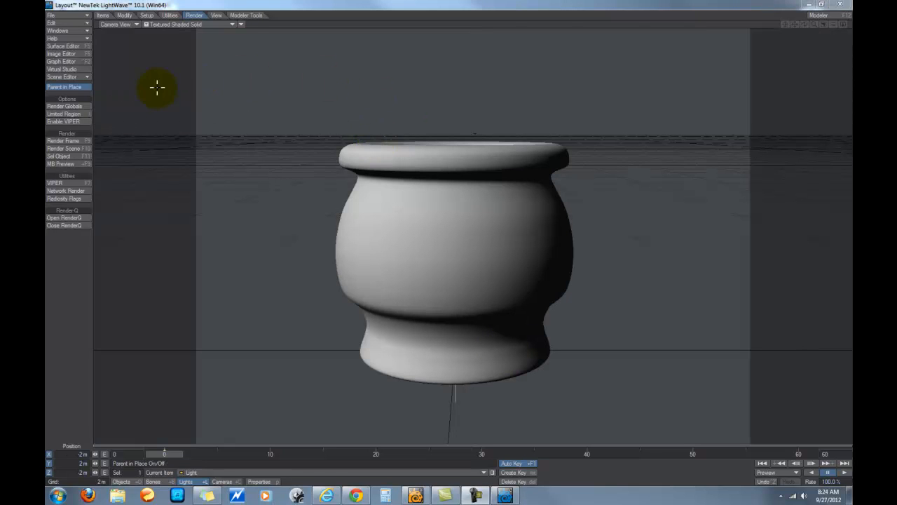
Step: Open the Surface Editor and try to rename the Ball surface to Vase
{"action": "left_click", "coordinate": [56, 47]}
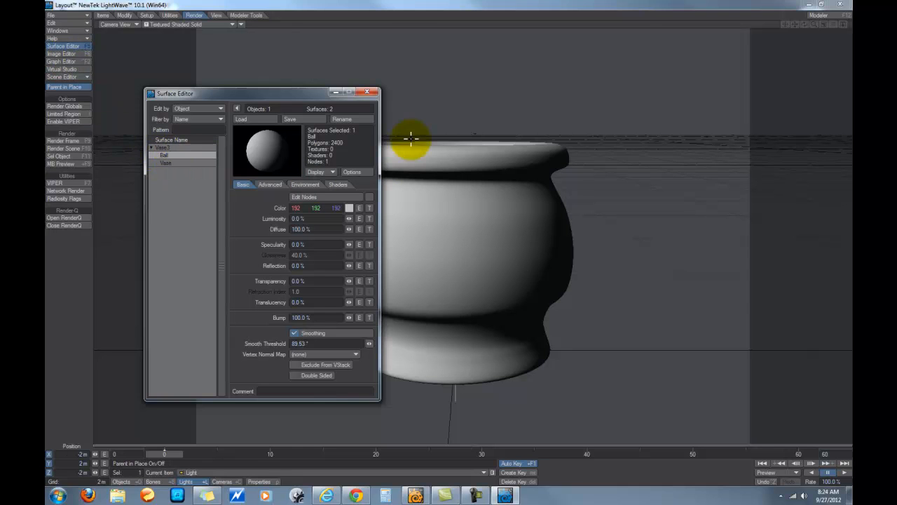
{"action": "left_click", "coordinate": [344, 119]}
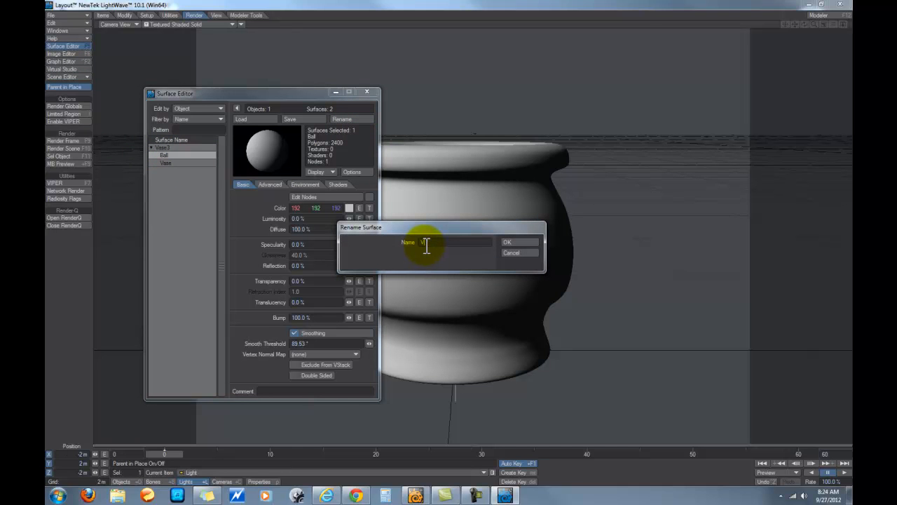
{"action": "type", "text": "Vase"}
{"action": "left_click", "coordinate": [514, 241]}
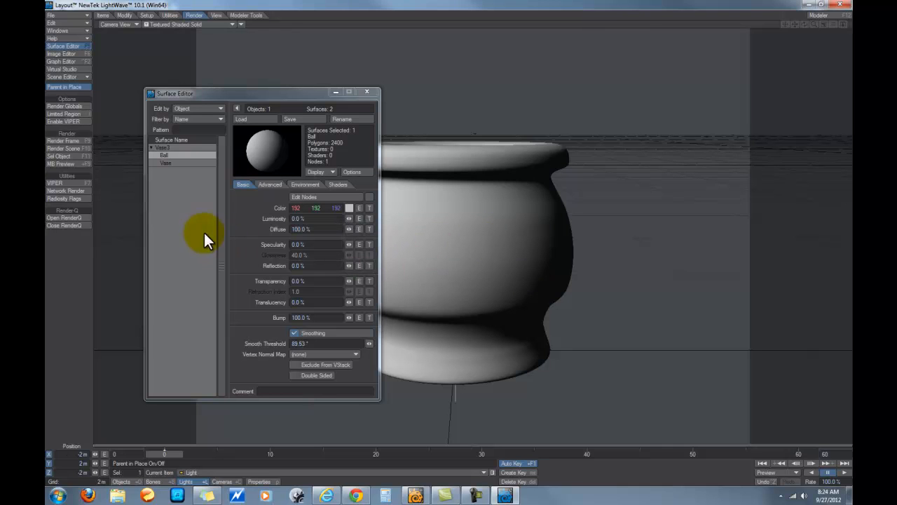
Step: Set the Ball surface's color to a dark green, RGB 16, 180, 7
{"action": "left_click", "coordinate": [350, 208]}
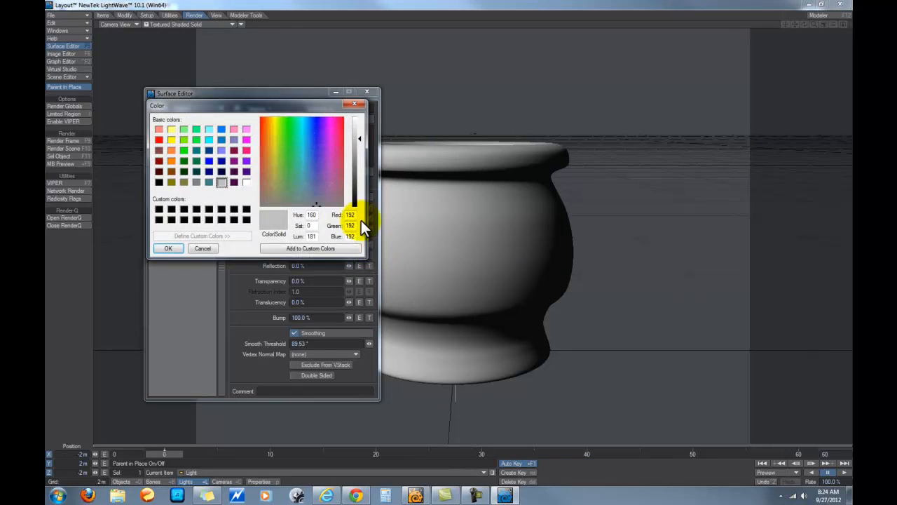
{"action": "left_click", "coordinate": [266, 144]}
{"action": "left_click", "coordinate": [286, 126]}
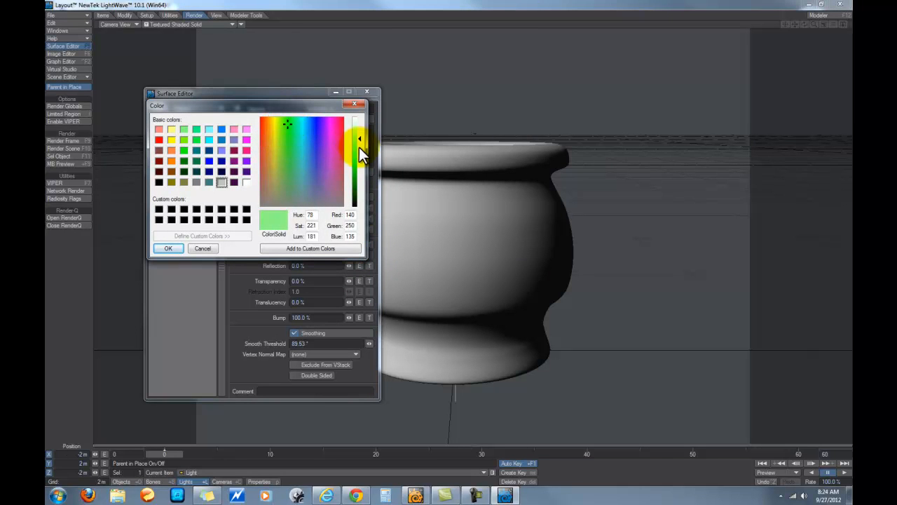
{"action": "left_click_drag", "start_coordinate": [359, 146], "coordinate": [359, 176]}
{"action": "left_click", "coordinate": [169, 249]}
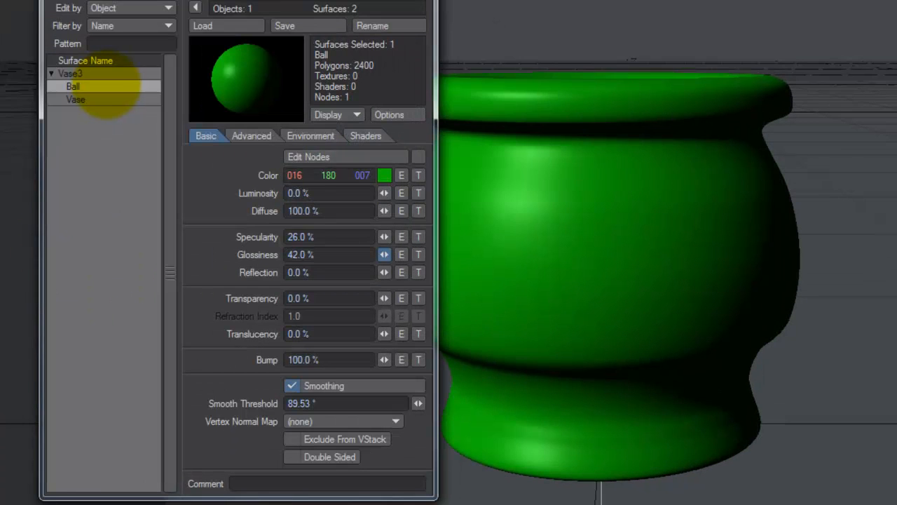
Step: Raise the Ball surface's glossiness to 83.5% and close the Surface Editor
{"action": "left_click_drag", "start_coordinate": [384, 254], "coordinate": [395, 254]}
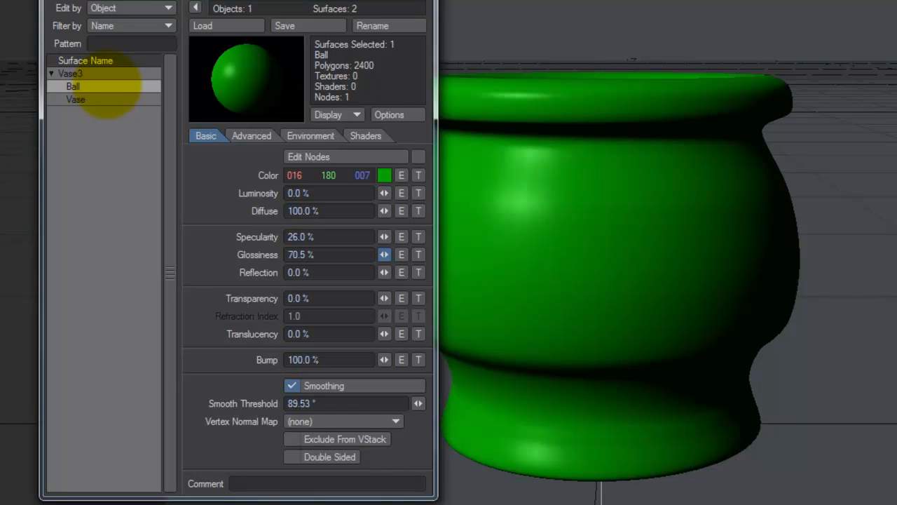
{"action": "left_click_drag", "start_coordinate": [395, 254], "coordinate": [400, 254]}
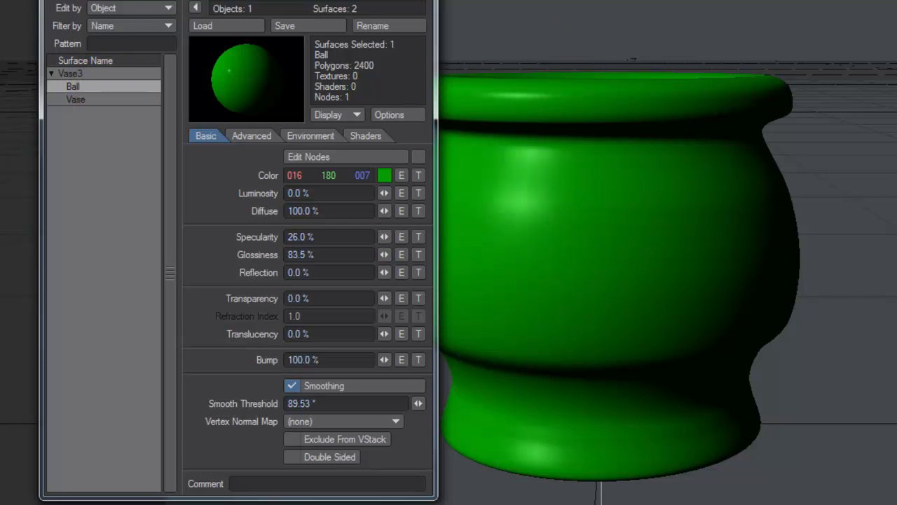
{"action": "left_click", "coordinate": [417, 2]}
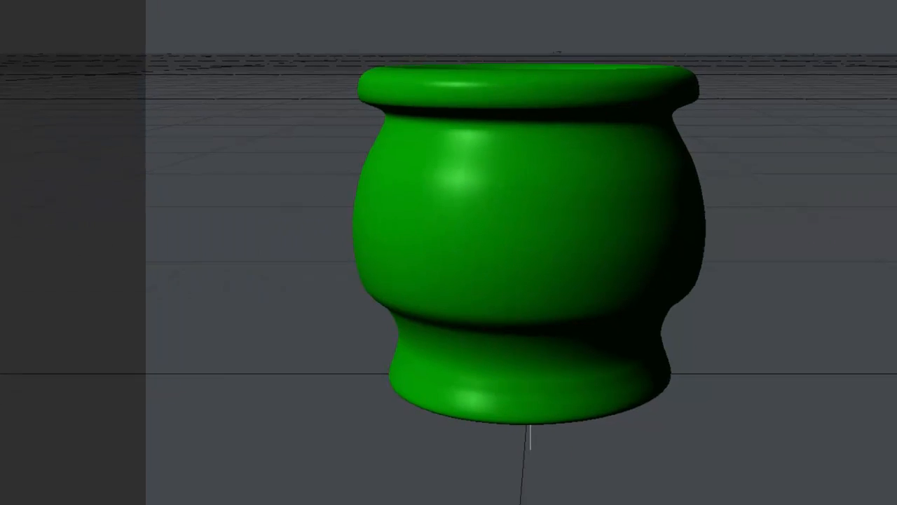
Step: Render the current frame, examine the green vase in the image viewer, and close the render
{"action": "key", "text": "F9"}
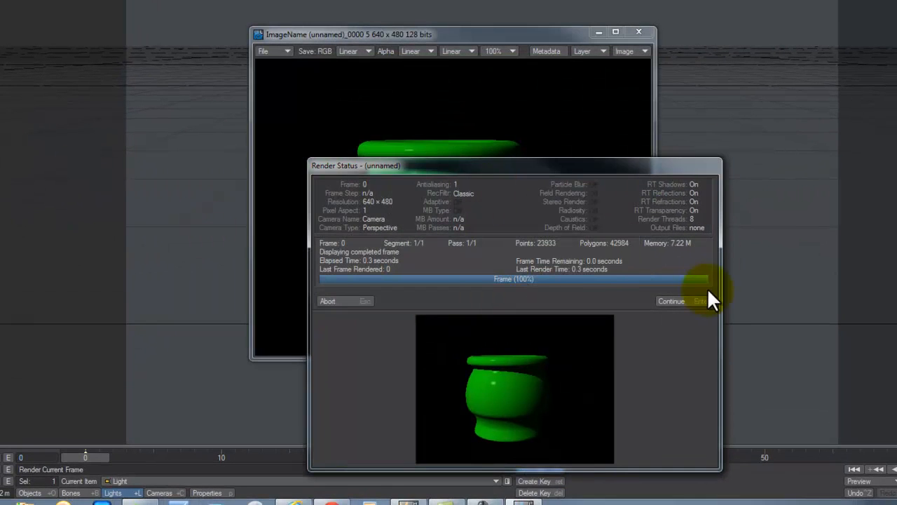
{"action": "left_click", "coordinate": [681, 301]}
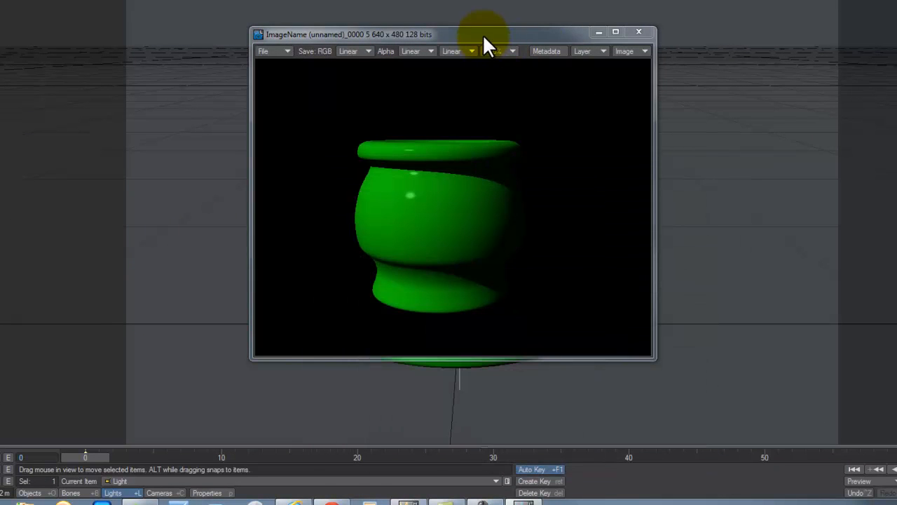
{"action": "left_click_drag", "start_coordinate": [484, 38], "coordinate": [491, 11]}
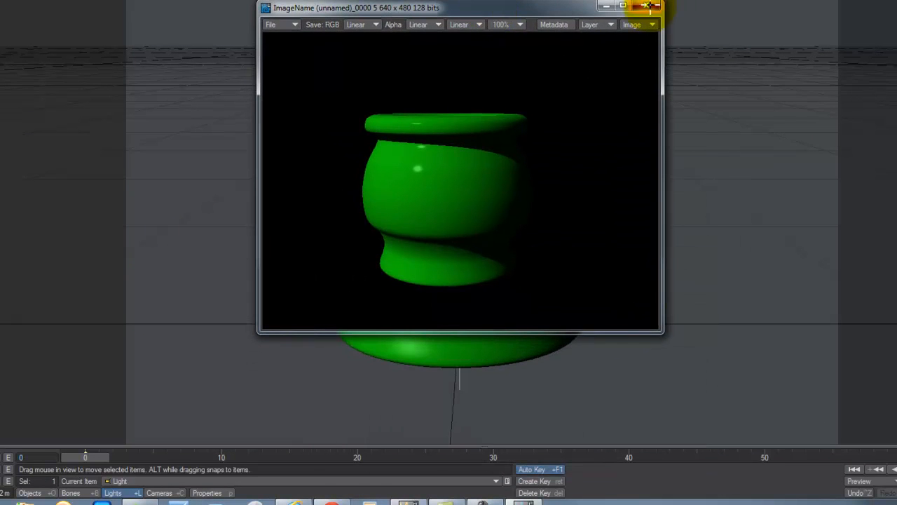
{"action": "left_click", "coordinate": [648, 6]}
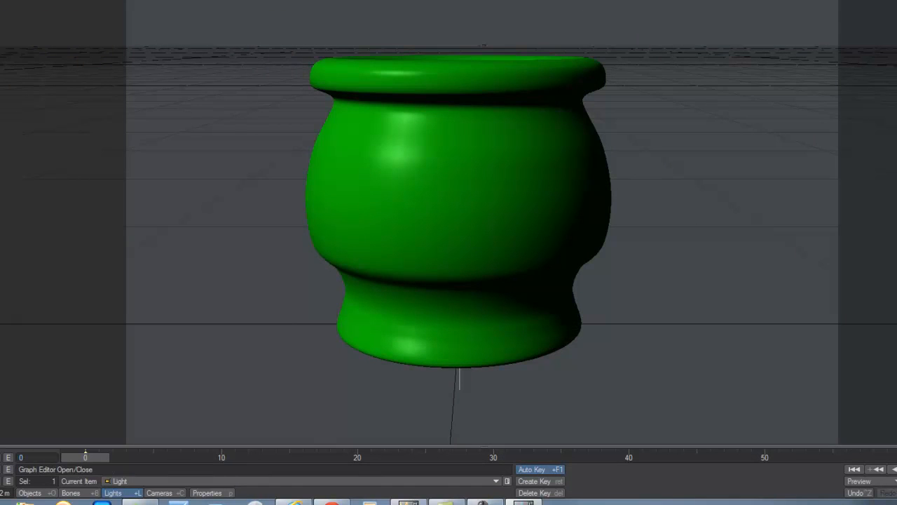
Step: Raise the Ball surface's smooth threshold to 108.54° and close the Surface Editor
{"action": "key", "text": "F5"}
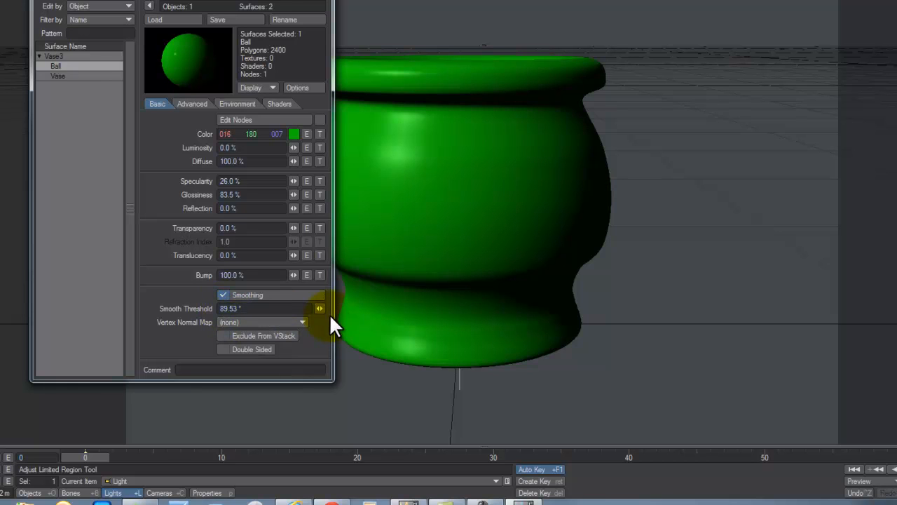
{"action": "left_click_drag", "start_coordinate": [319, 308], "coordinate": [330, 308]}
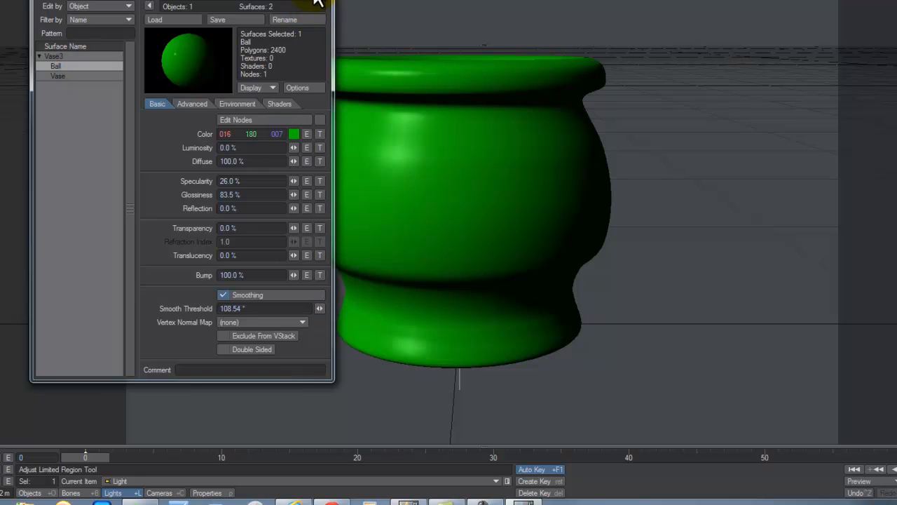
{"action": "key", "text": "F5"}
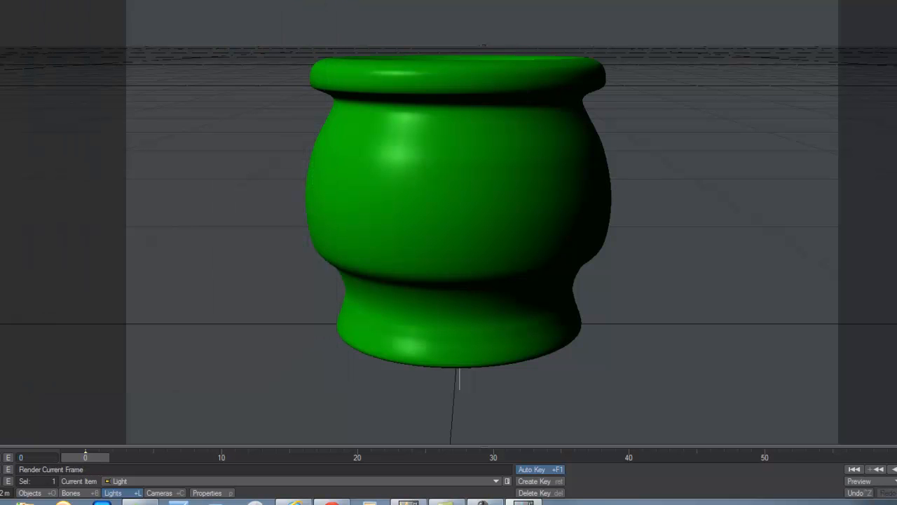
Step: Render the current frame and examine the vase's smoothness and edges in the image viewer
{"action": "key", "text": "F9"}
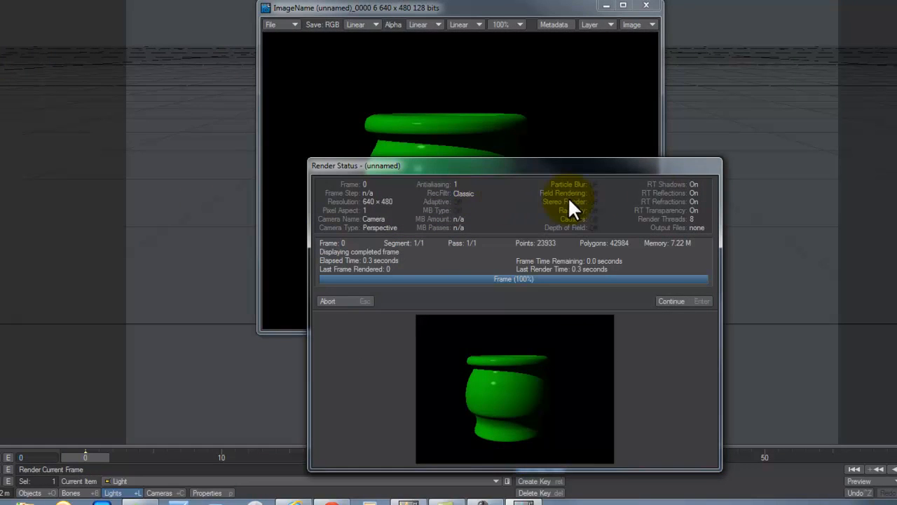
{"action": "left_click", "coordinate": [678, 302]}
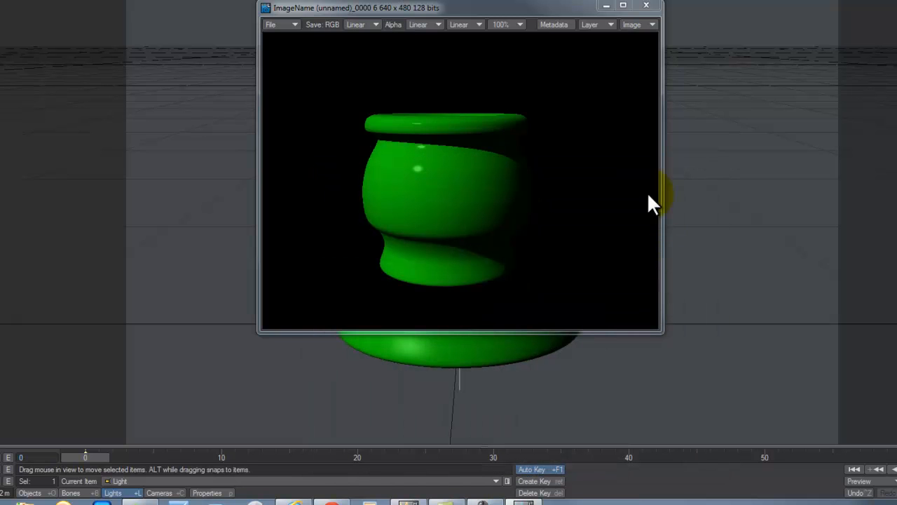
{"action": "left_click_drag", "start_coordinate": [503, 14], "coordinate": [520, 0]}
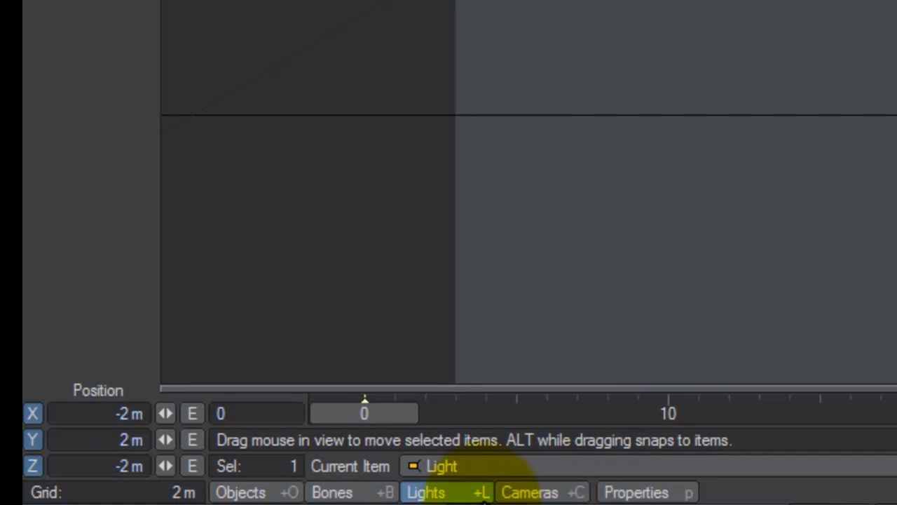
Step: Raise the camera's antialiasing to 7 in its properties and close the Camera Properties
{"action": "left_click", "coordinate": [564, 494]}
{"action": "left_click", "coordinate": [621, 494]}
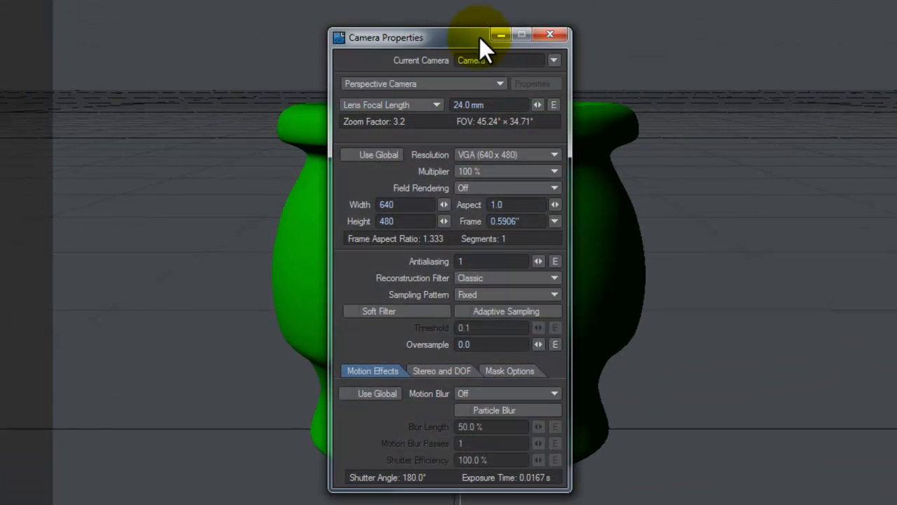
{"action": "left_click_drag", "start_coordinate": [408, 32], "coordinate": [227, 1]}
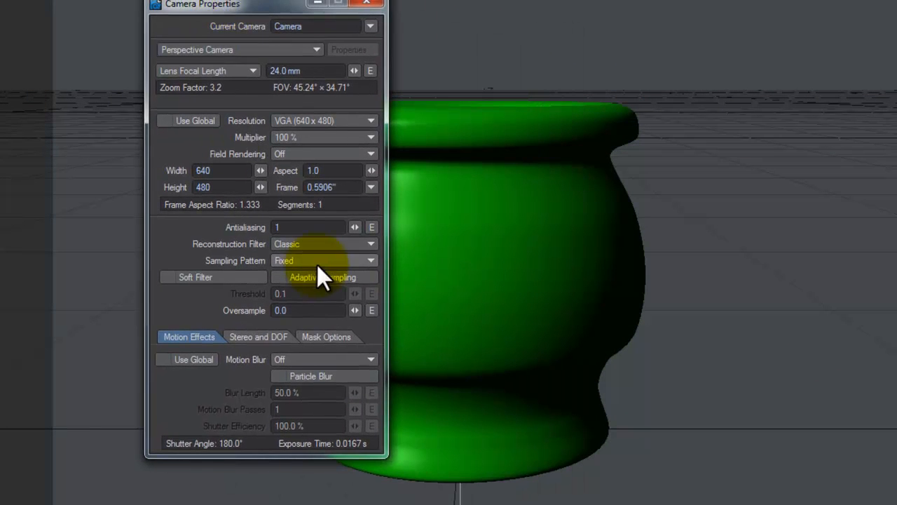
{"action": "left_click_drag", "start_coordinate": [354, 227], "coordinate": [376, 227]}
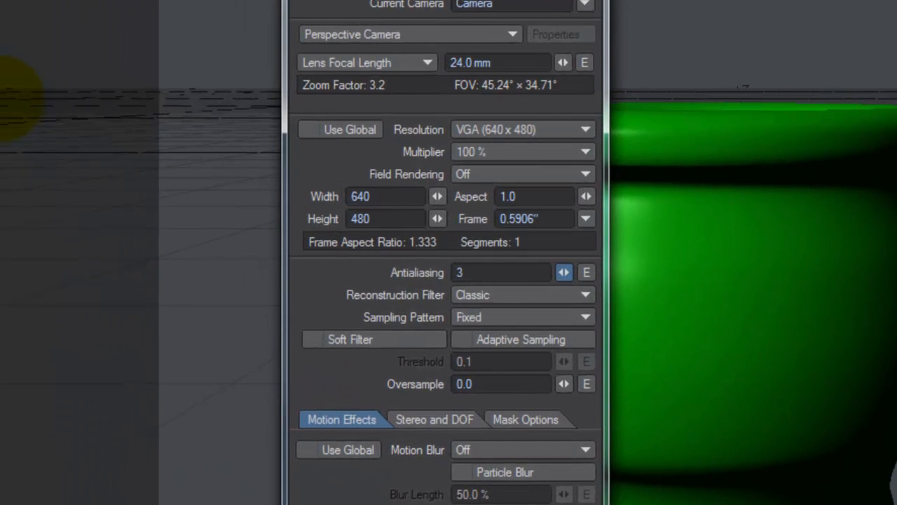
{"action": "left_click_drag", "start_coordinate": [564, 271], "coordinate": [585, 272]}
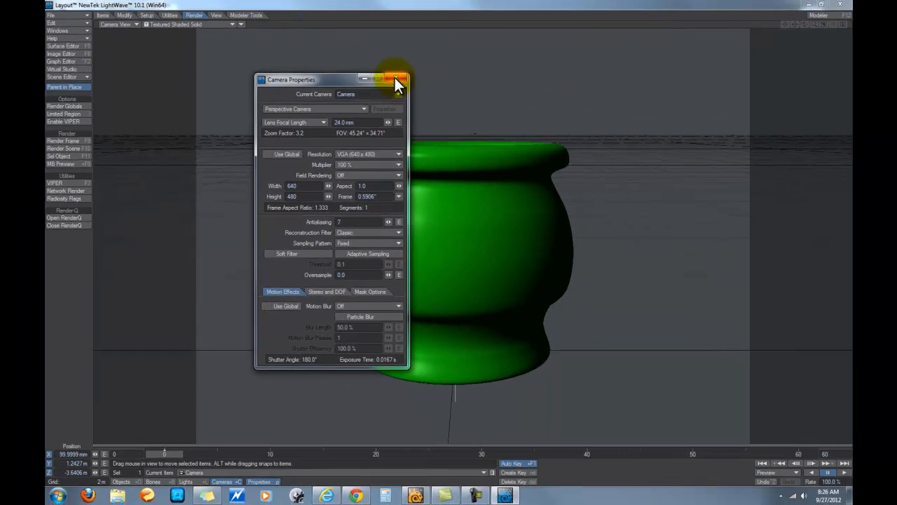
{"action": "left_click", "coordinate": [416, 66]}
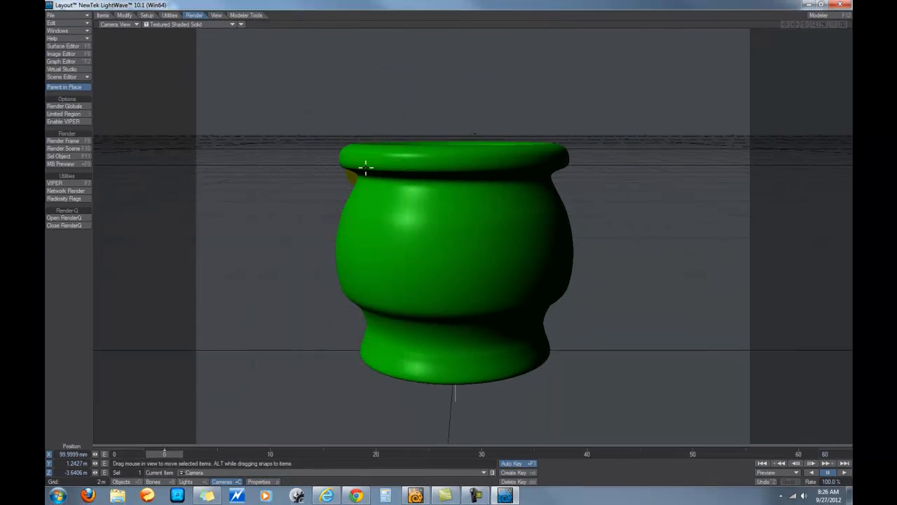
Step: Render the current frame with the new antialiasing setting and dismiss the render status
{"action": "left_click", "coordinate": [76, 141]}
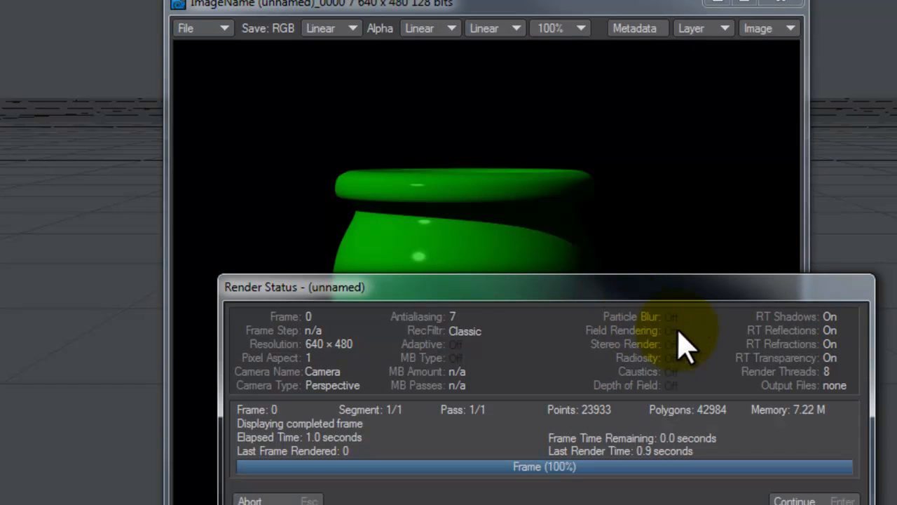
{"action": "left_click", "coordinate": [799, 499]}
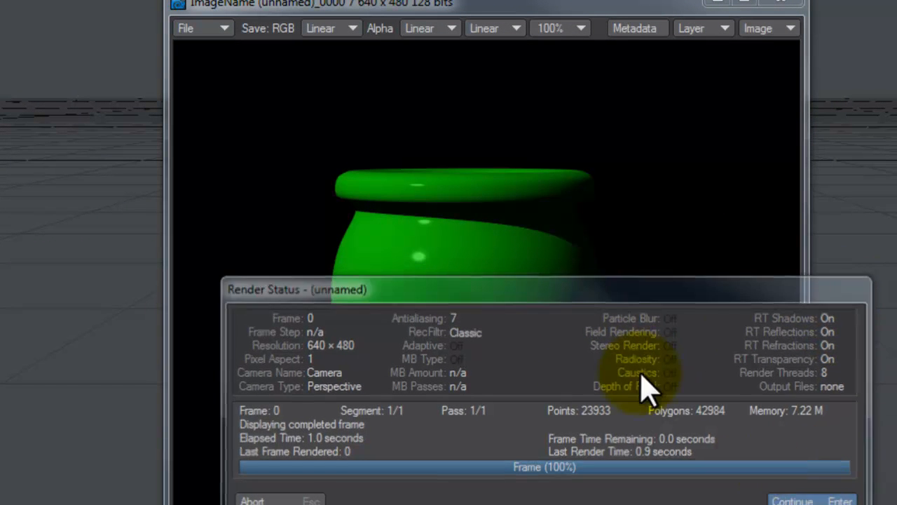